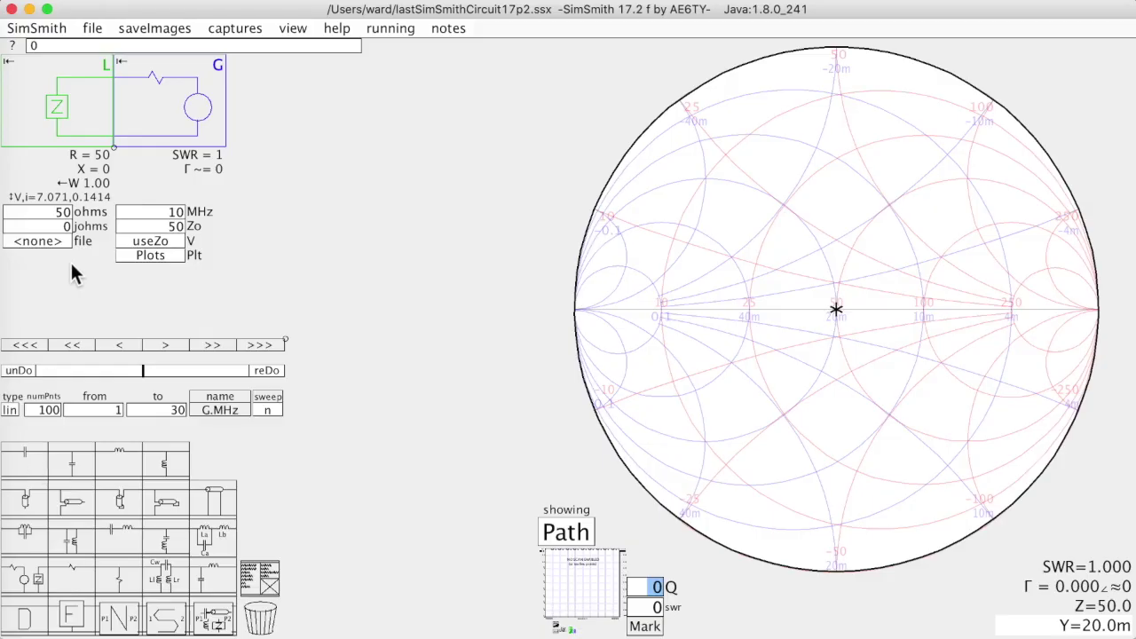
Set the load resistance to 25 ohms and add a shunt capacitor and series inductor.
{"action": "double_click", "coordinate": [42, 213]}
{"action": "type", "text": "25"}
{"action": "key", "text": "Return"}
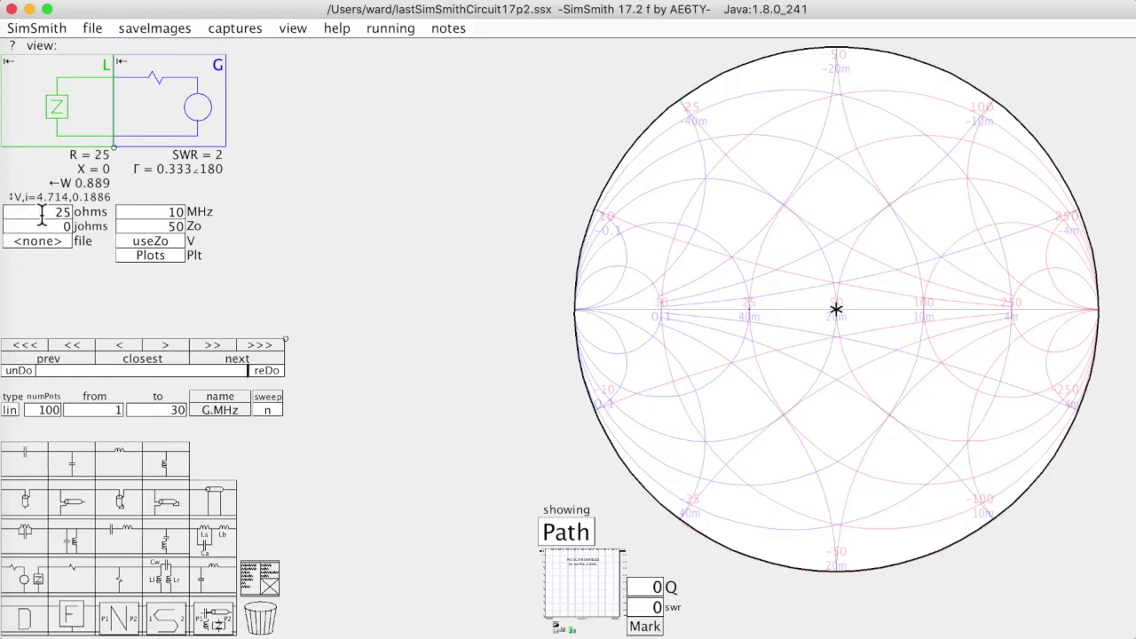
{"action": "left_click_drag", "start_coordinate": [29, 461], "coordinate": [199, 118]}
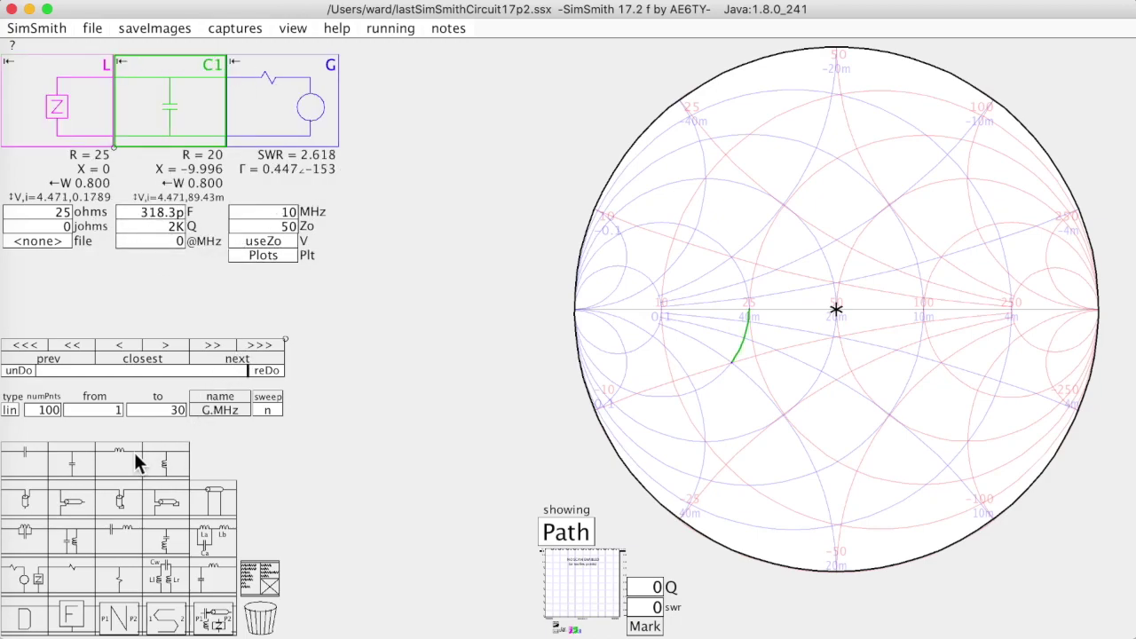
{"action": "left_click_drag", "start_coordinate": [133, 457], "coordinate": [178, 60]}
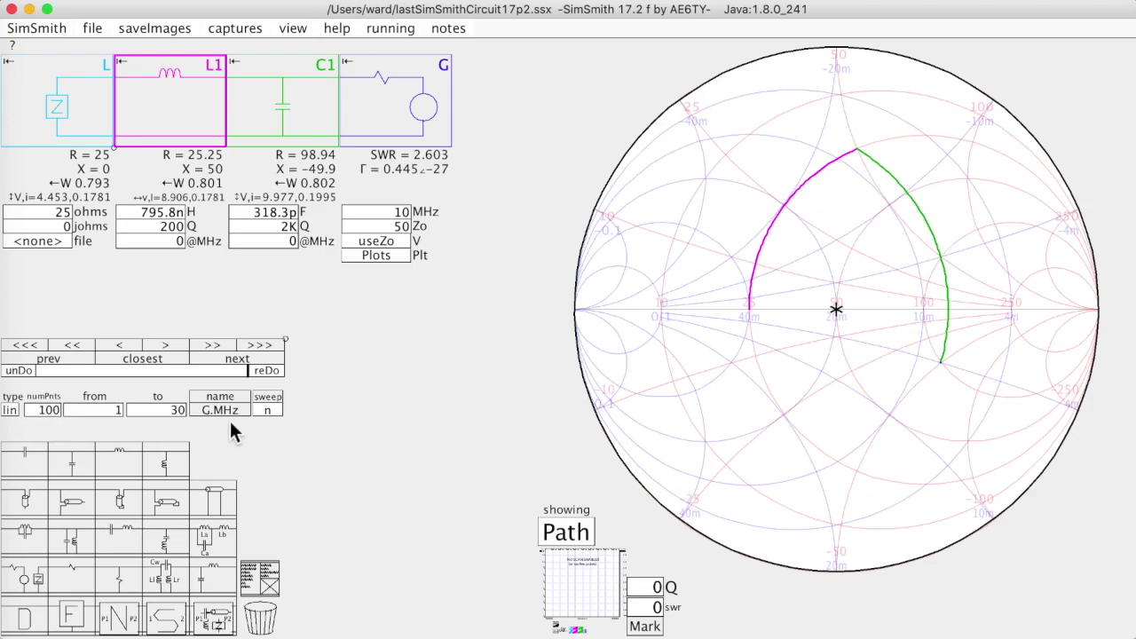
Turn on the frequency sweep, show both paths and sweep, and bring C1 to about 172.5 pF.
{"action": "left_click", "coordinate": [270, 410]}
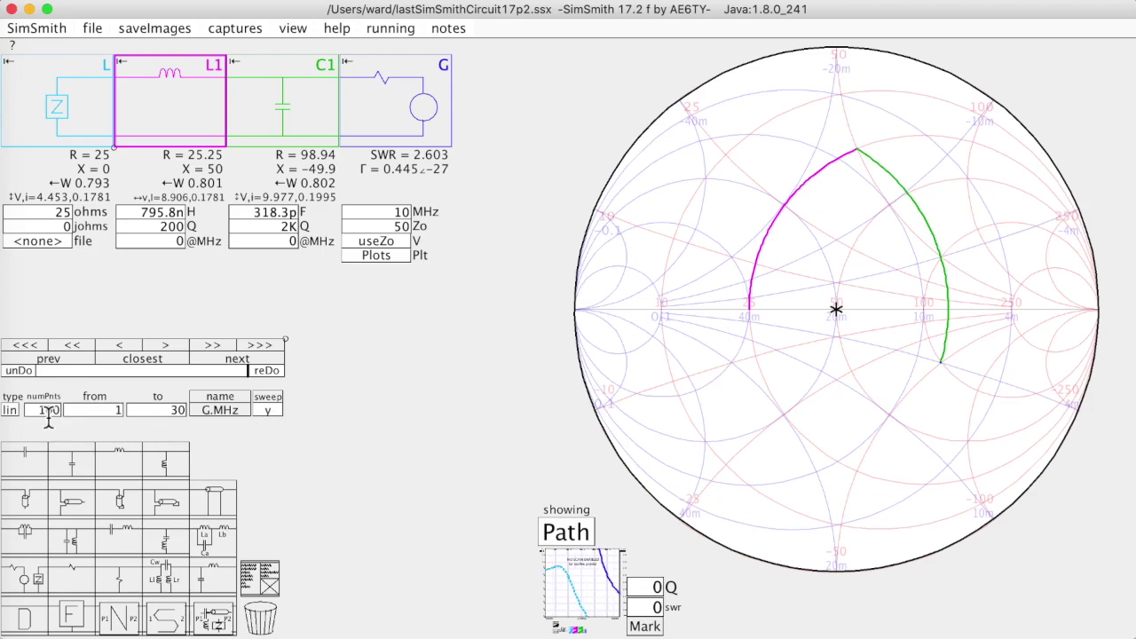
{"action": "left_click", "coordinate": [568, 531]}
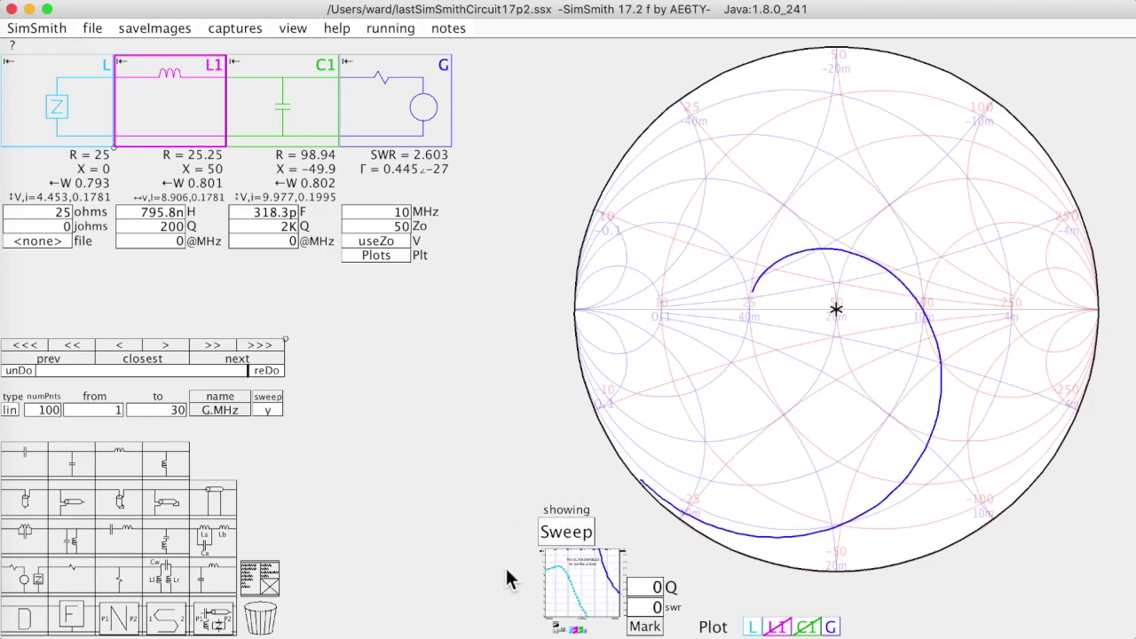
{"action": "left_click", "coordinate": [567, 532]}
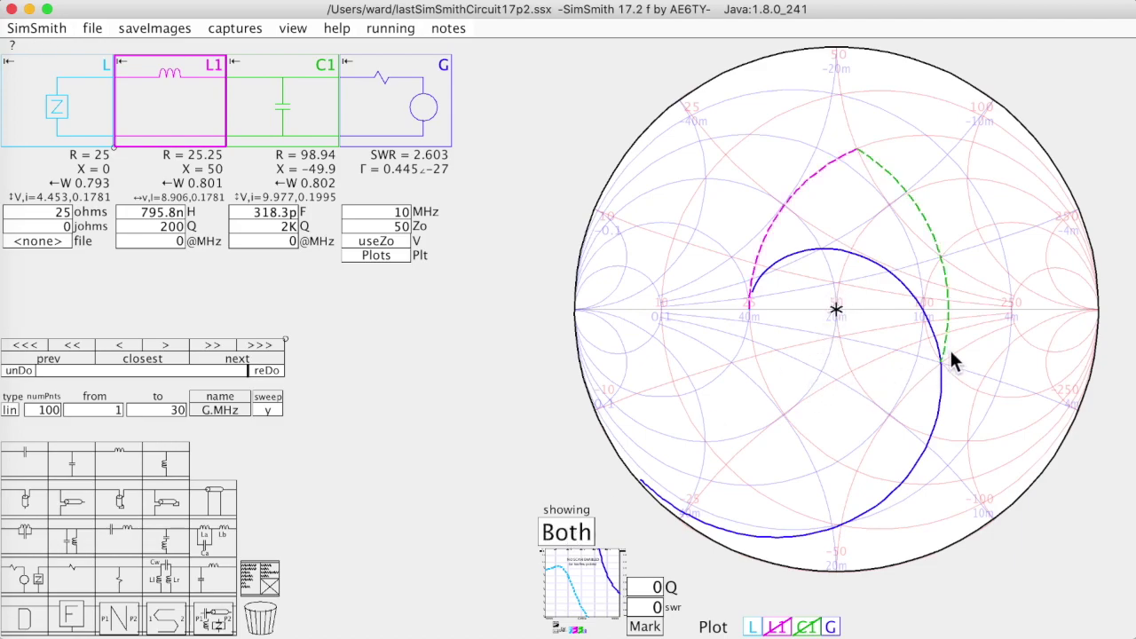
{"action": "mouse_move", "coordinate": [946, 346]}
{"action": "left_mouse_down"}
{"action": "mouse_move", "coordinate": [952, 327]}
{"action": "mouse_move", "coordinate": [950, 400]}
{"action": "mouse_move", "coordinate": [946, 245]}
{"action": "mouse_move", "coordinate": [793, 314]}
{"action": "mouse_move", "coordinate": [850, 325]}
{"action": "mouse_move", "coordinate": [897, 315]}
{"action": "mouse_move", "coordinate": [924, 240]}
{"action": "left_mouse_up"}
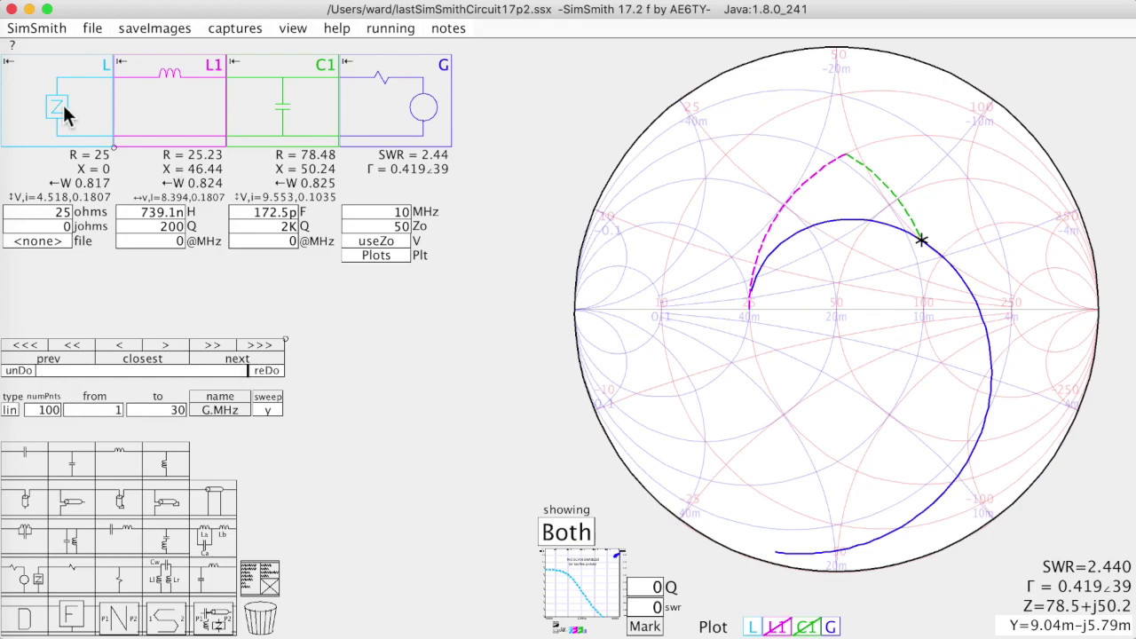
{"action": "double_click", "coordinate": [47, 411]}
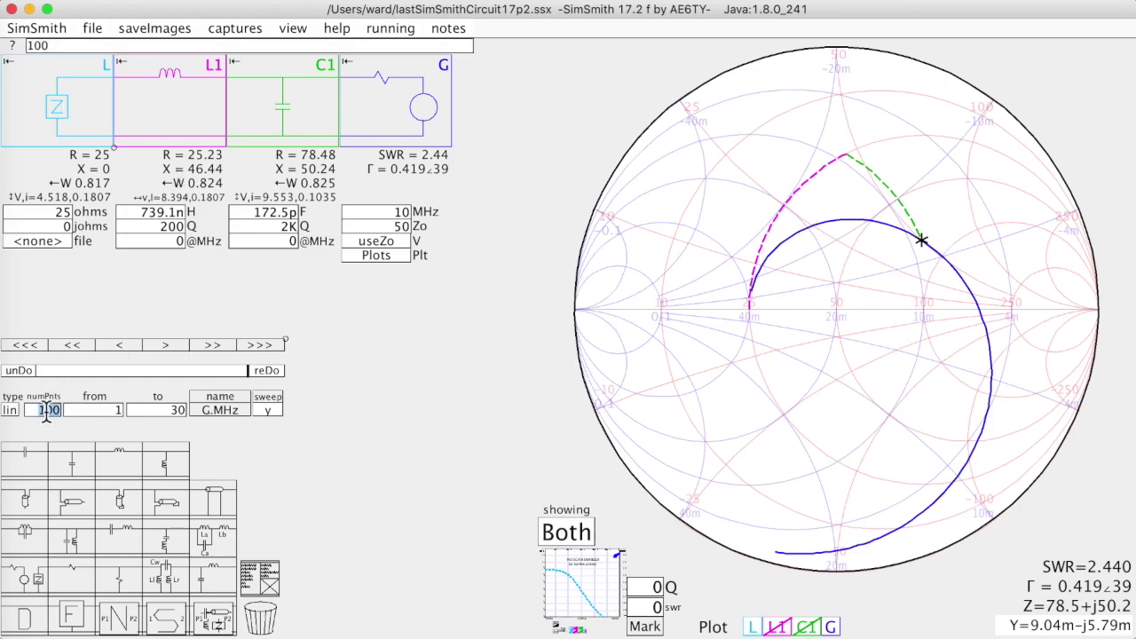
Set sweep points to 10K and retune to L1 581.9 nH, C1 290.9 pF for SWR 1.565.
{"action": "type", "text": "10K"}
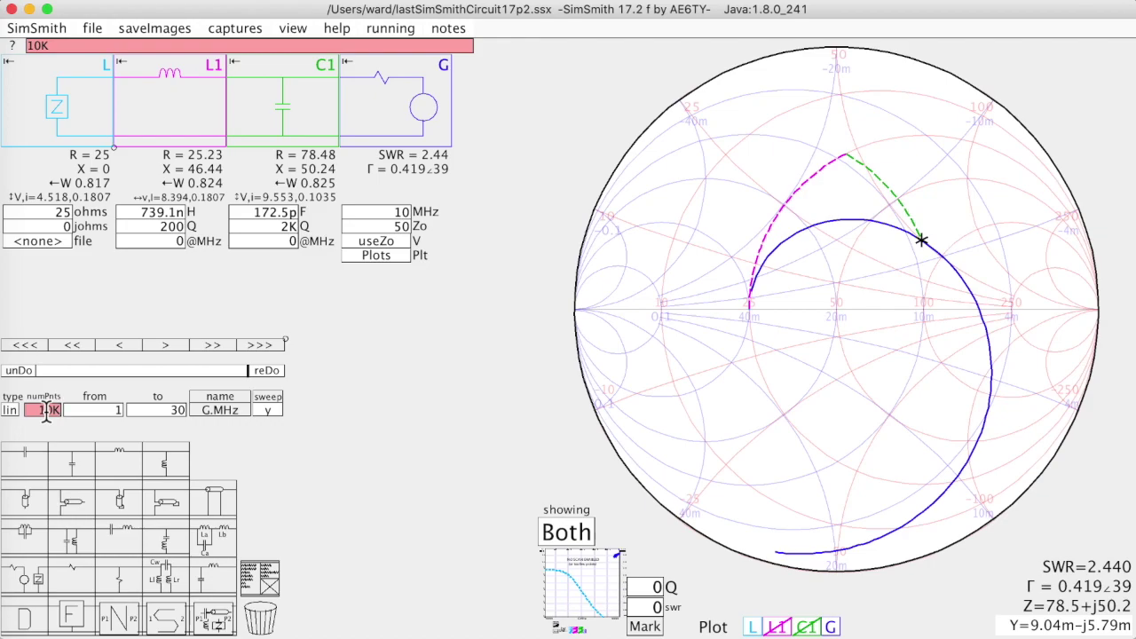
{"action": "key", "text": "Return"}
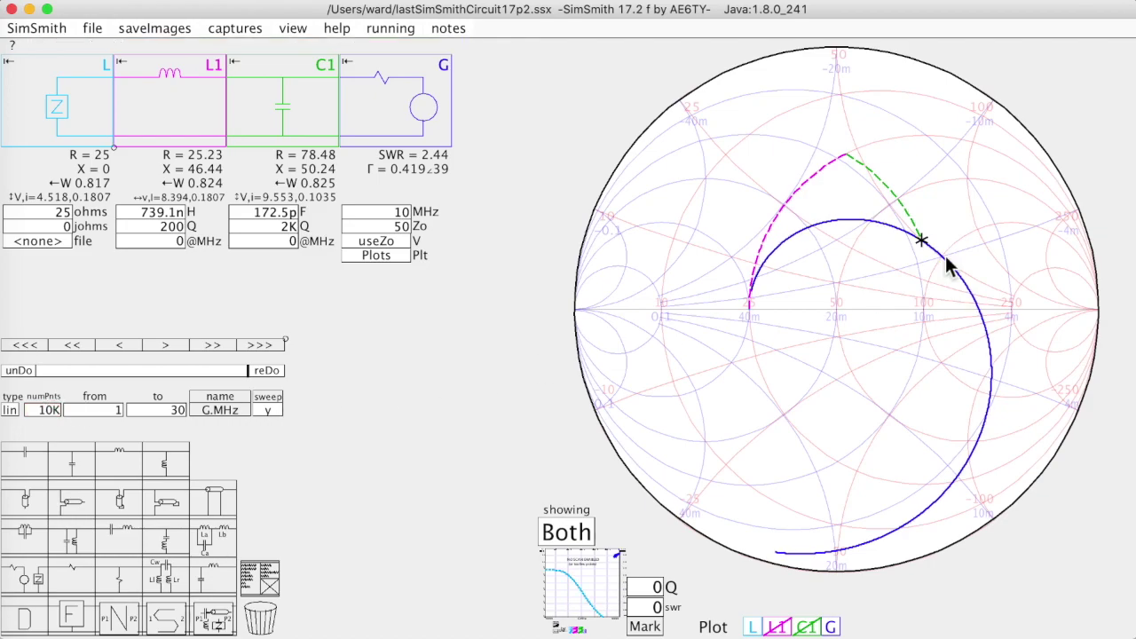
{"action": "left_click", "coordinate": [917, 224]}
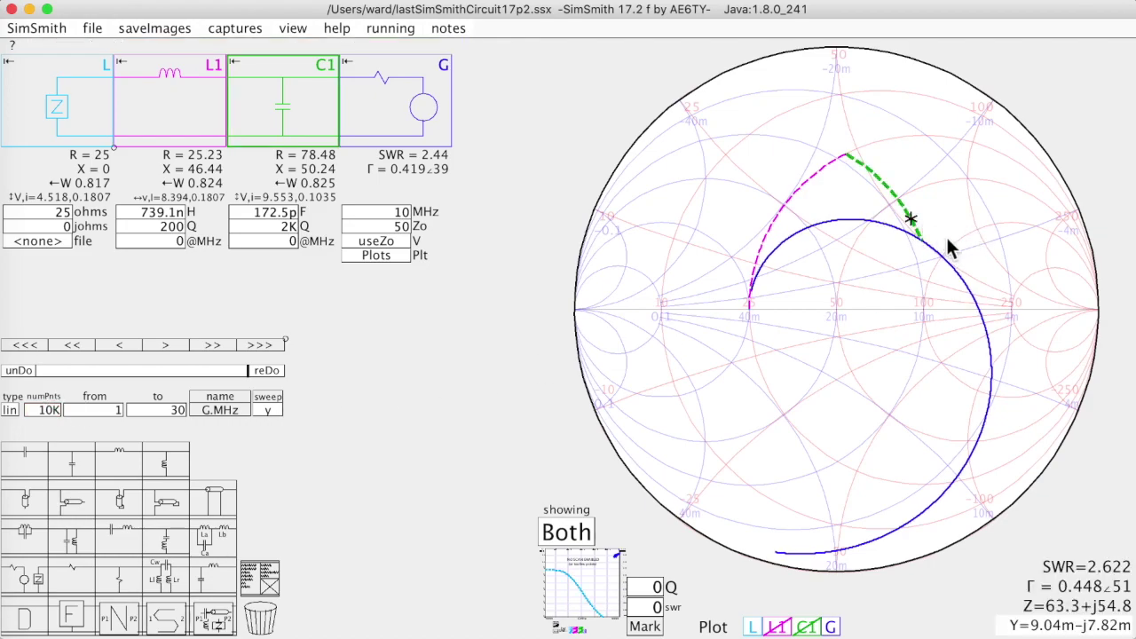
{"action": "left_click_drag", "start_coordinate": [966, 278], "coordinate": [958, 298]}
{"action": "left_click", "coordinate": [908, 304]}
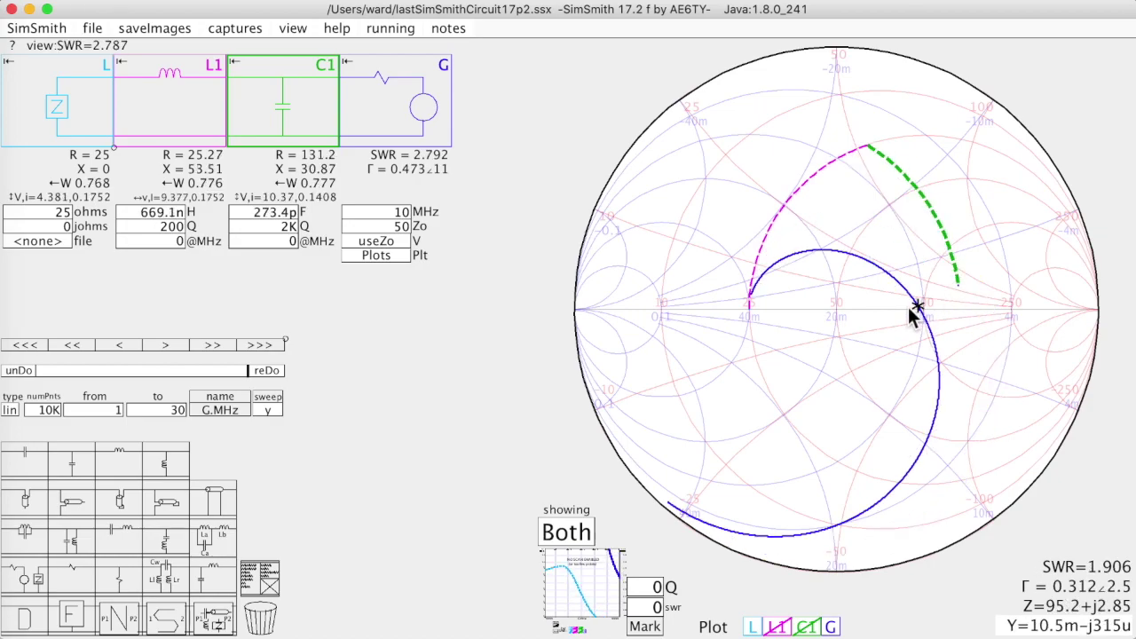
{"action": "left_click", "coordinate": [894, 306]}
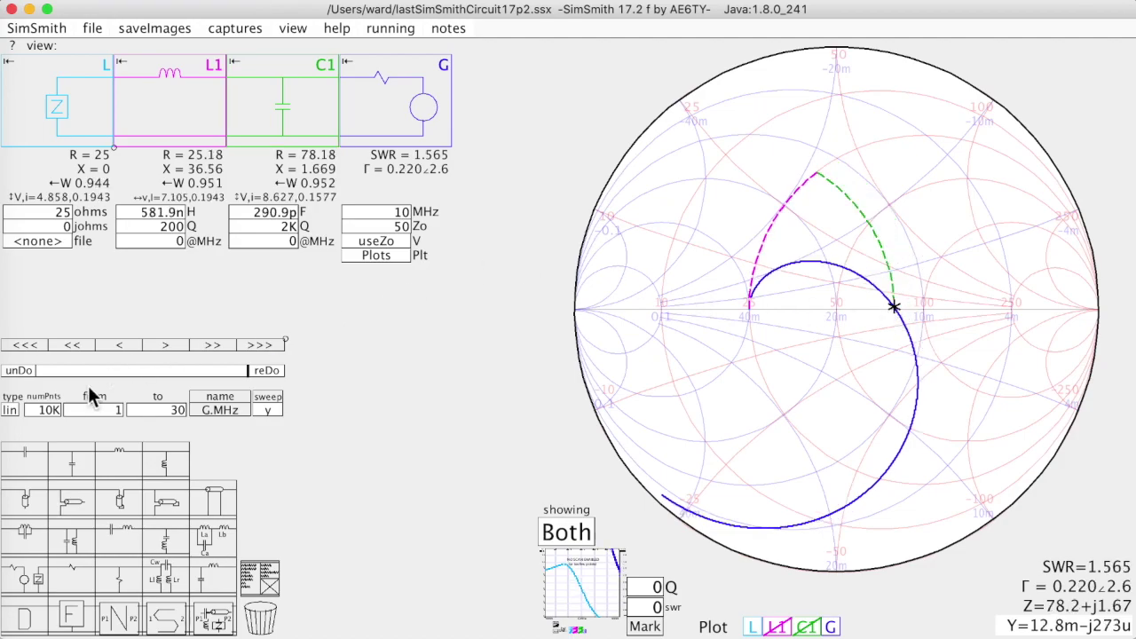
{"action": "left_click", "coordinate": [42, 29]}
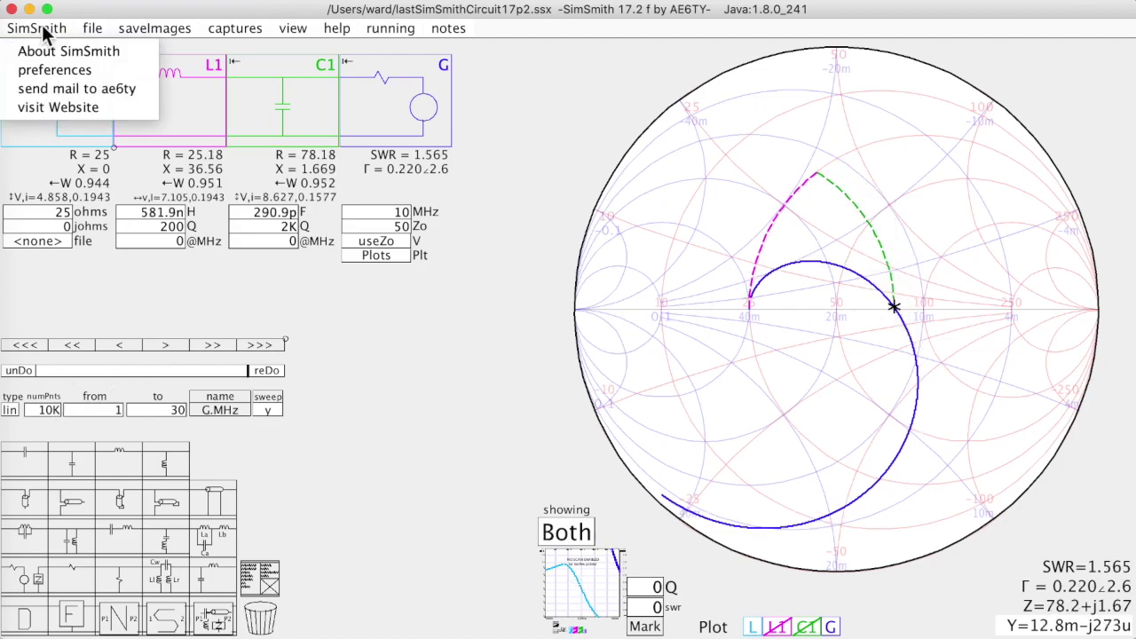
{"action": "left_click", "coordinate": [44, 71]}
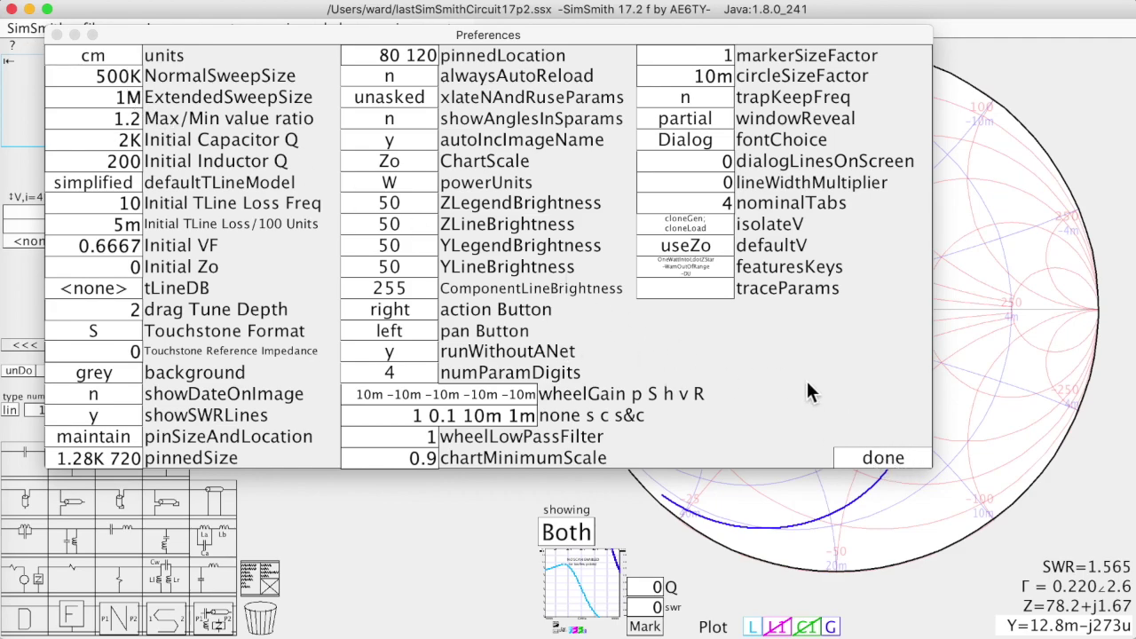
{"action": "left_click", "coordinate": [891, 459]}
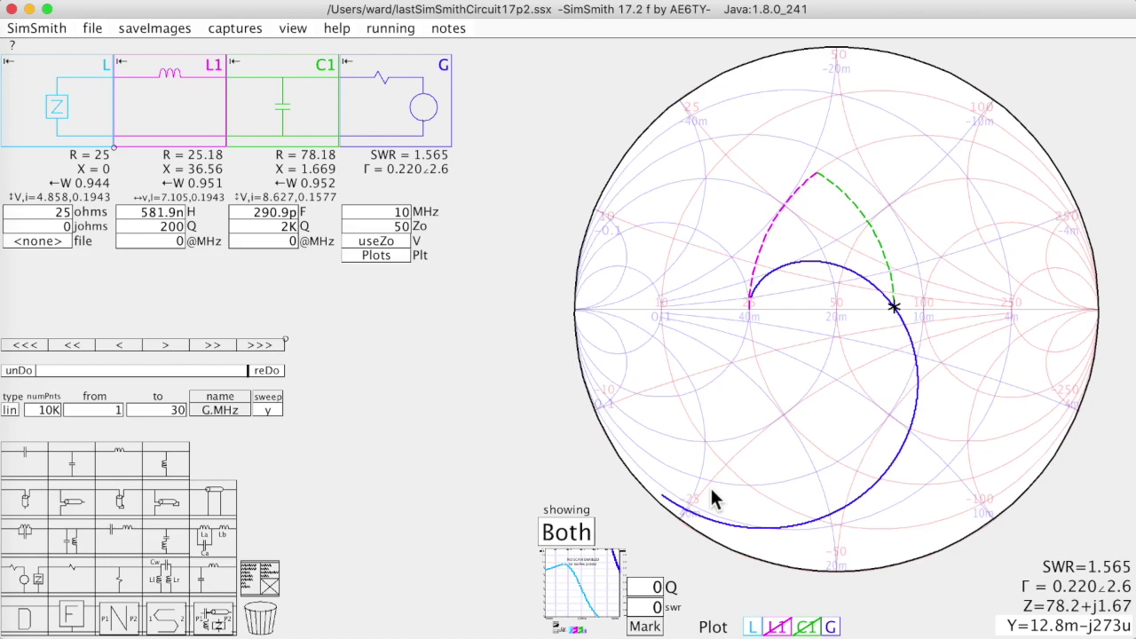
Change numPnts from 10K to 100K and bring the load ohms field down to 24.75.
{"action": "left_click", "coordinate": [46, 411]}
{"action": "type", "text": "0"}
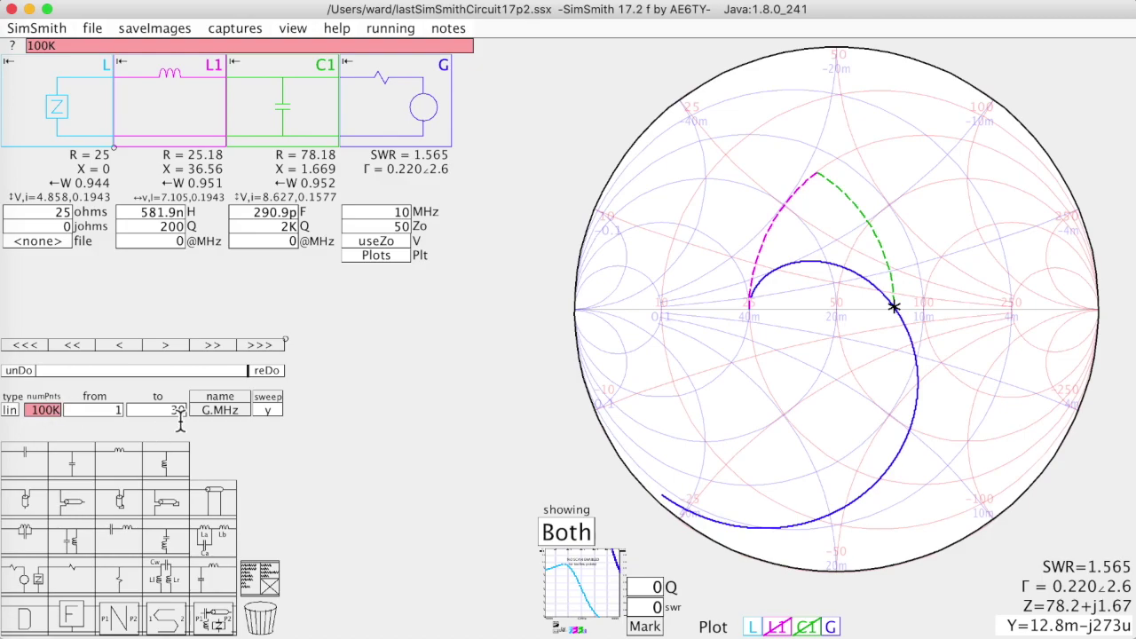
{"action": "key", "text": "Return"}
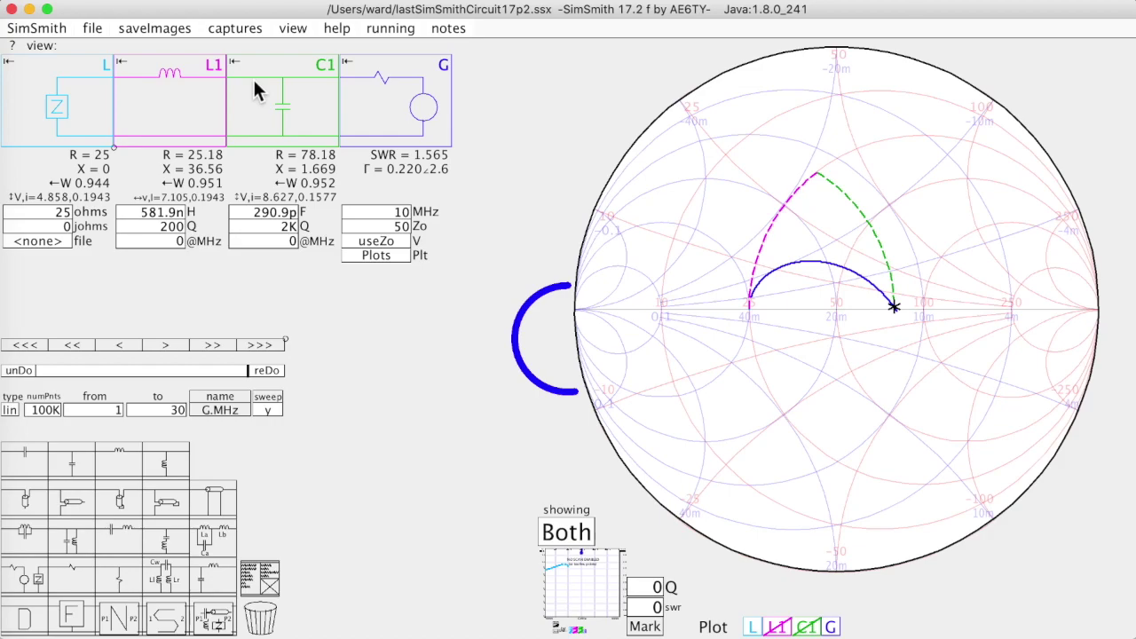
{"action": "left_click", "coordinate": [56, 411]}
{"action": "key", "text": "BackSpace"}
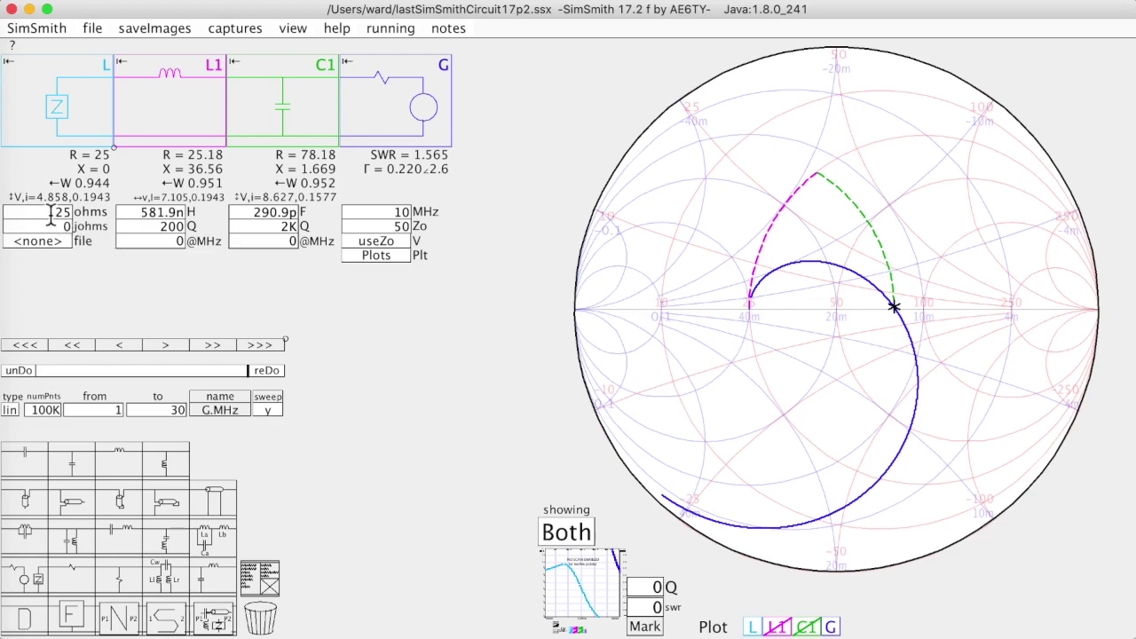
{"action": "scroll", "coordinate": [51, 213], "scroll_direction": "down", "scroll_amount": 1}
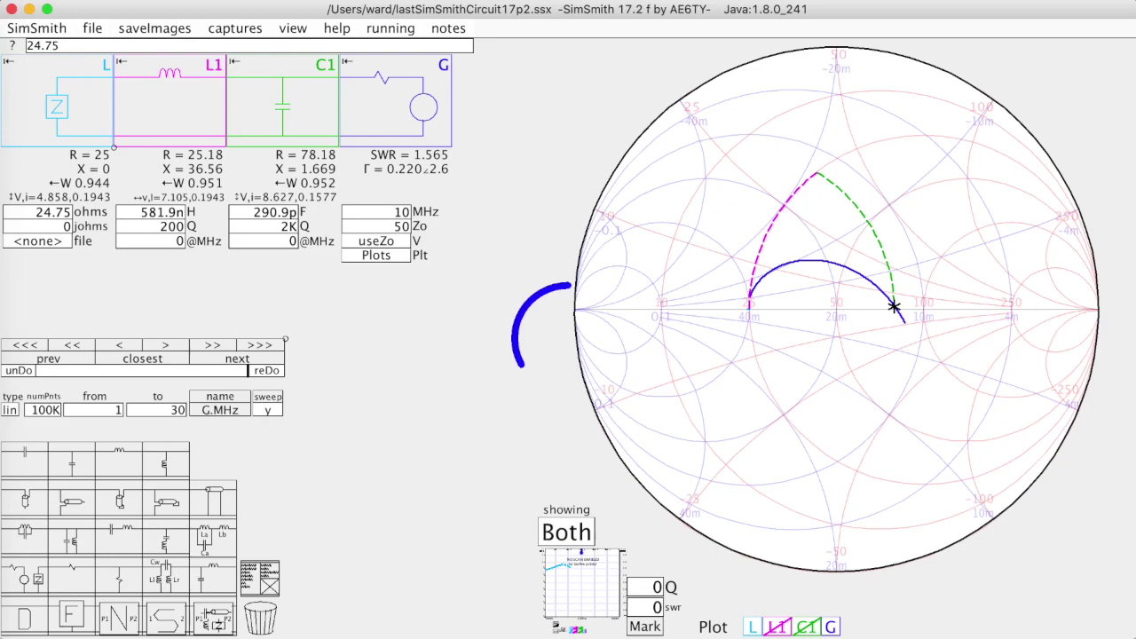
{"action": "left_click", "coordinate": [36, 29]}
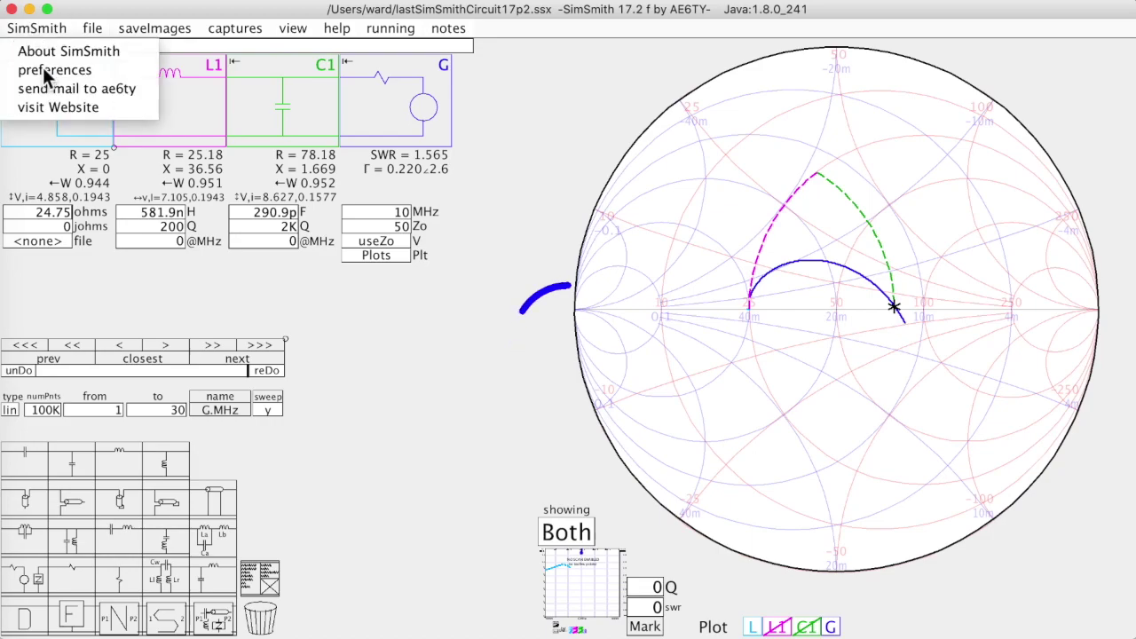
{"action": "left_click", "coordinate": [46, 68]}
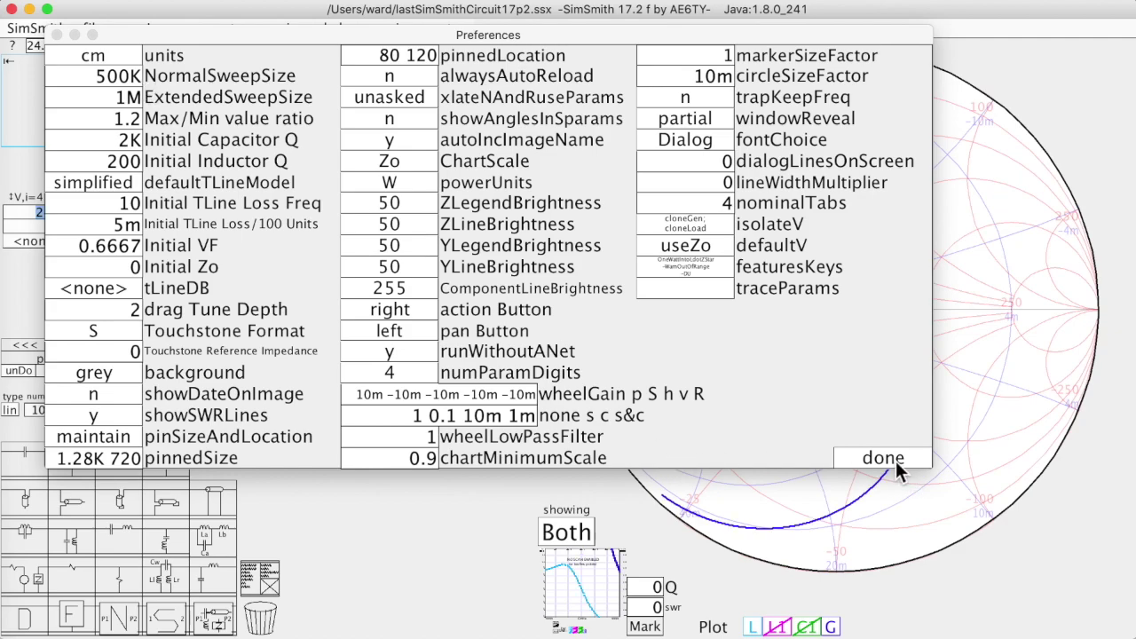
{"action": "key", "text": "Escape"}
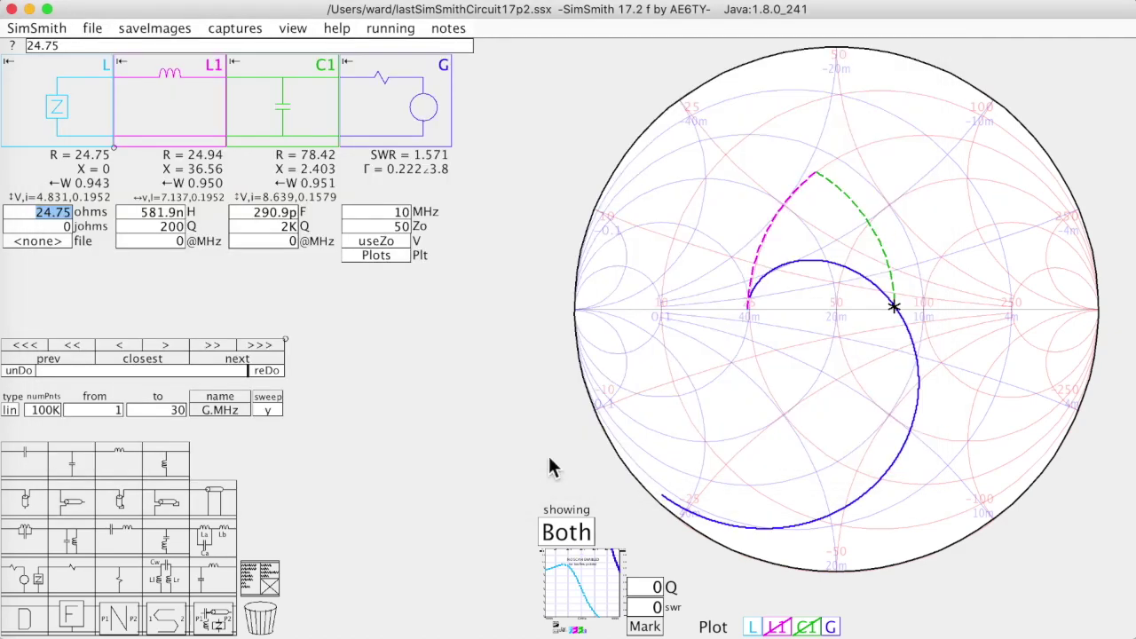
{"action": "left_click", "coordinate": [61, 214]}
{"action": "left_click", "coordinate": [389, 28]}
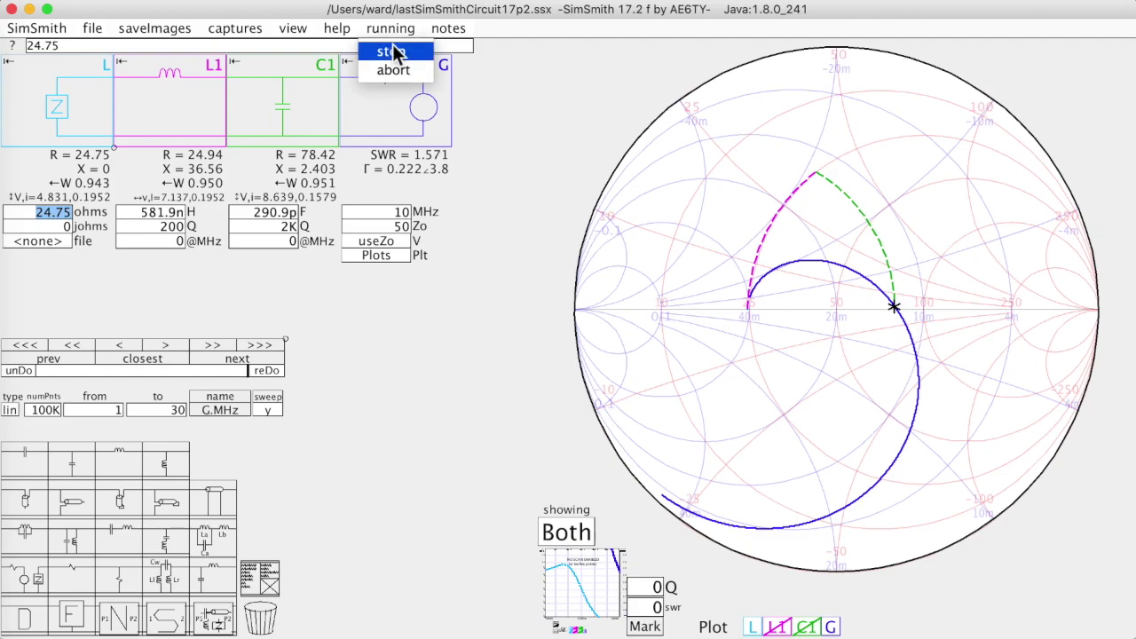
Stop the running calculation and lower the load resistance to 22.86 ohms.
{"action": "left_click", "coordinate": [395, 51]}
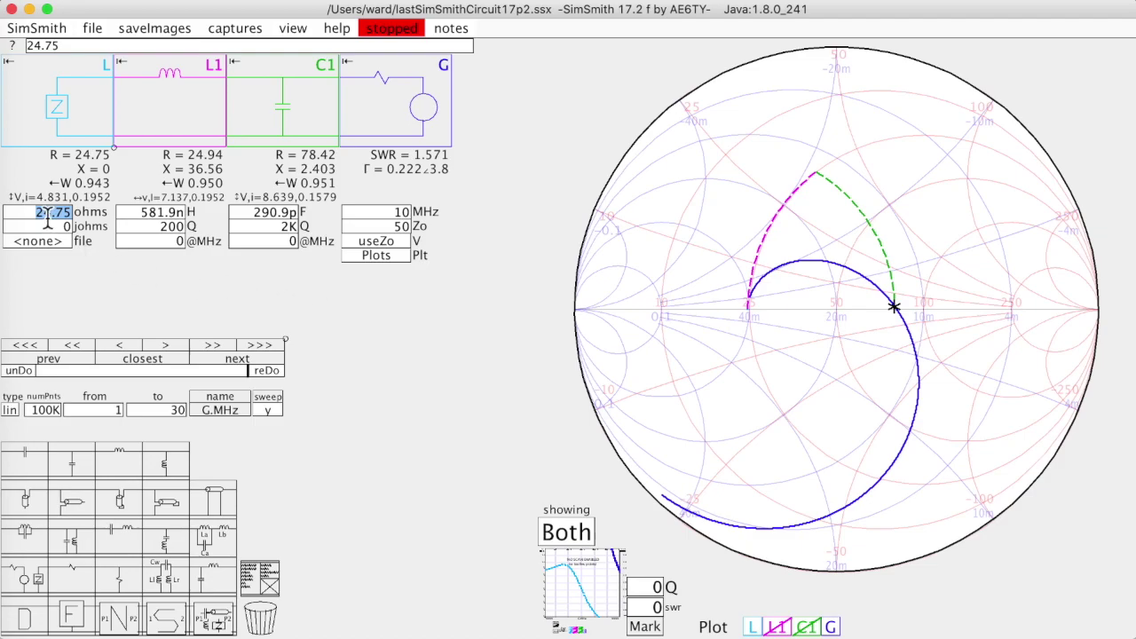
{"action": "scroll", "coordinate": [47, 221], "scroll_direction": "down", "scroll_amount": 10}
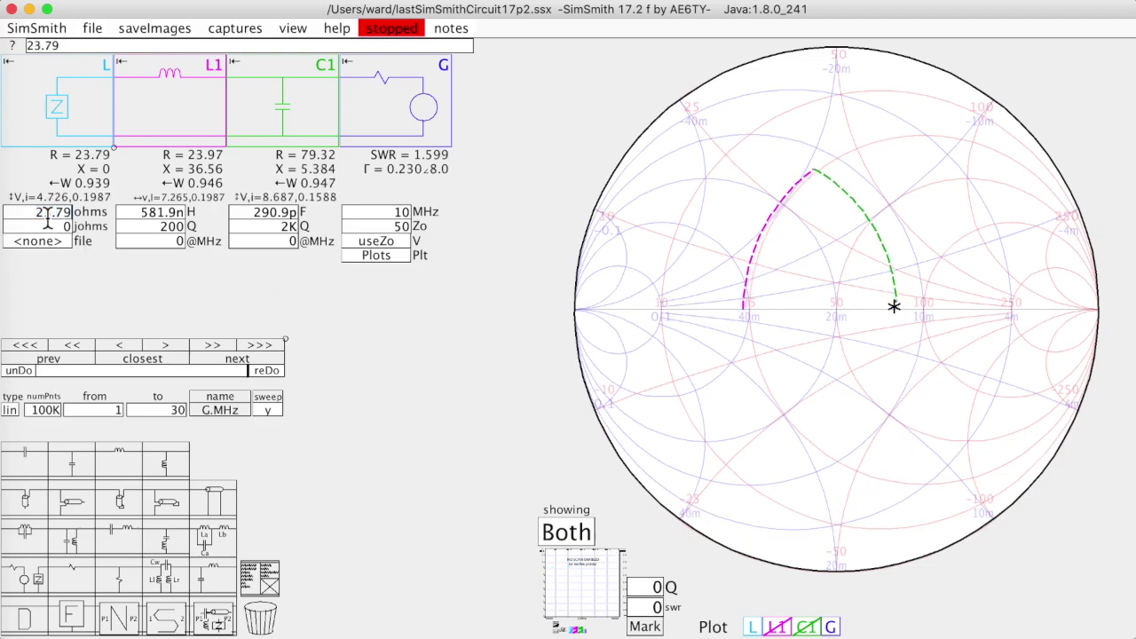
{"action": "scroll", "coordinate": [48, 221], "scroll_direction": "down", "scroll_amount": 2}
{"action": "scroll", "coordinate": [47, 221], "scroll_direction": "up", "scroll_amount": 1}
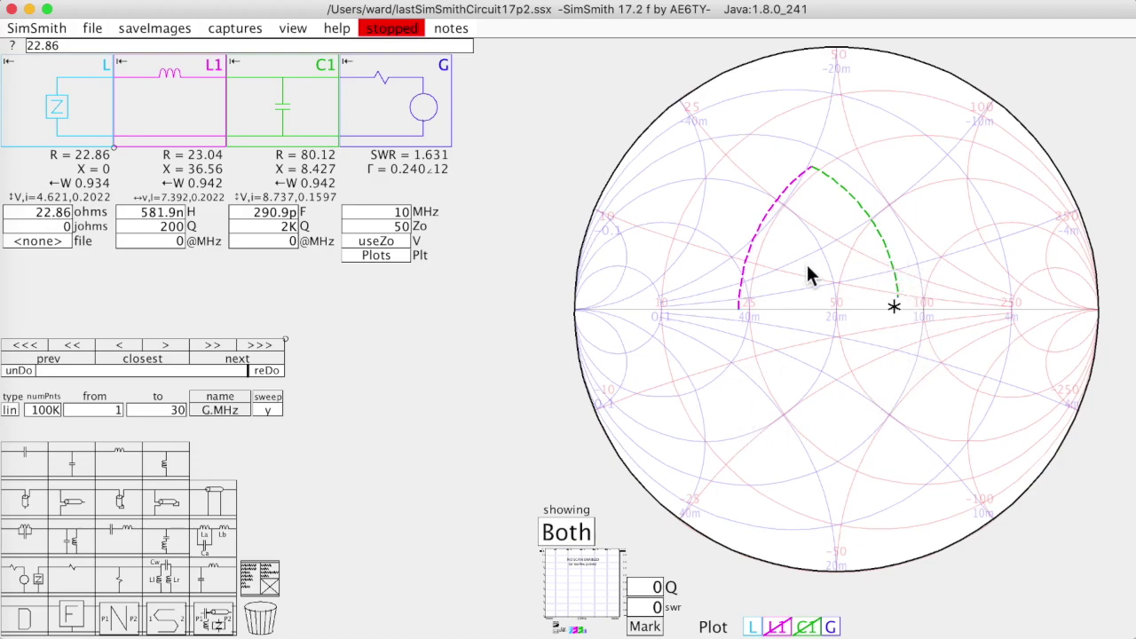
Retune on the Smith chart to C1 447.6 pF and L1 671.1 nH.
{"action": "left_click", "coordinate": [896, 279]}
{"action": "mouse_move", "coordinate": [934, 245]}
{"action": "left_mouse_down"}
{"action": "mouse_move", "coordinate": [865, 380]}
{"action": "mouse_move", "coordinate": [913, 343]}
{"action": "mouse_move", "coordinate": [921, 287]}
{"action": "mouse_move", "coordinate": [903, 315]}
{"action": "mouse_move", "coordinate": [844, 351]}
{"action": "left_mouse_up"}
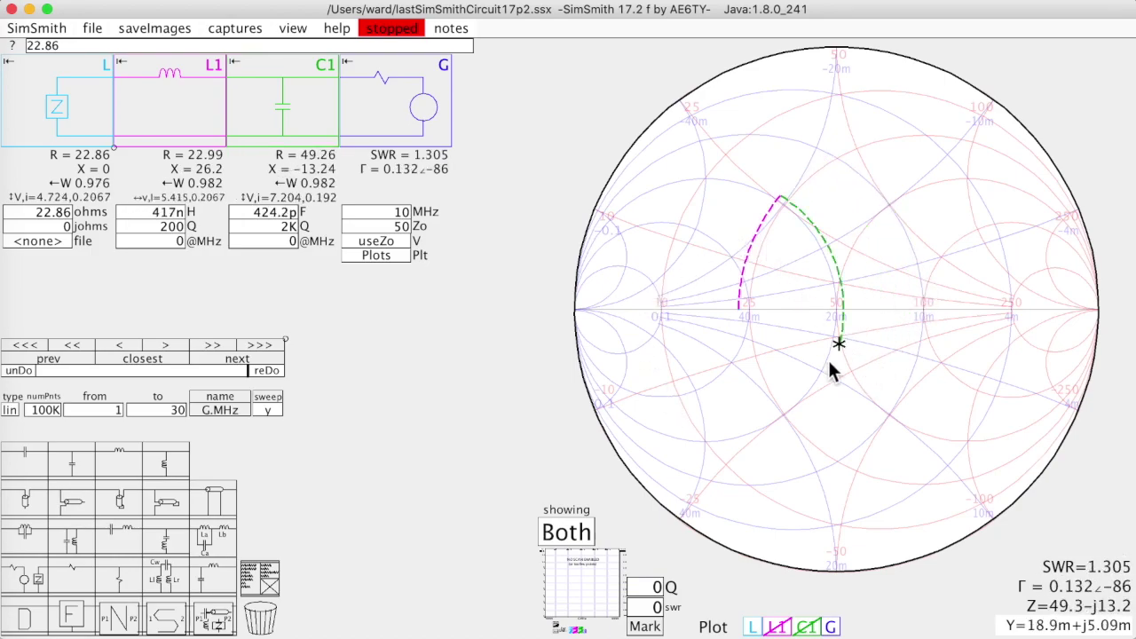
{"action": "mouse_move", "coordinate": [843, 330]}
{"action": "left_mouse_down"}
{"action": "mouse_move", "coordinate": [881, 326]}
{"action": "mouse_move", "coordinate": [892, 413]}
{"action": "left_mouse_up"}
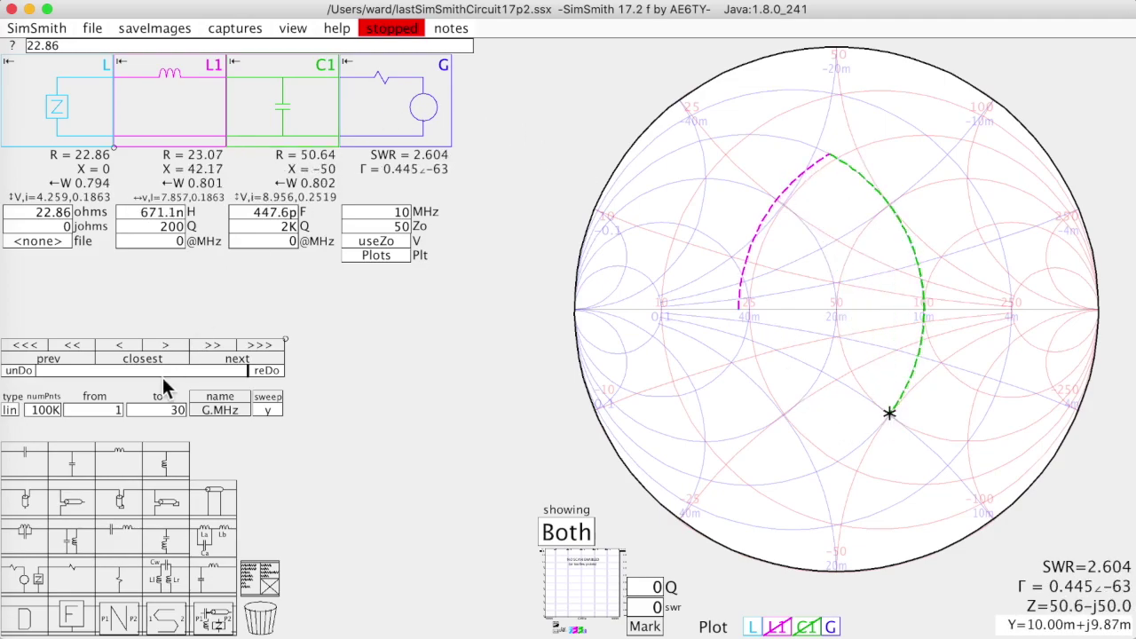
{"action": "left_click", "coordinate": [396, 28]}
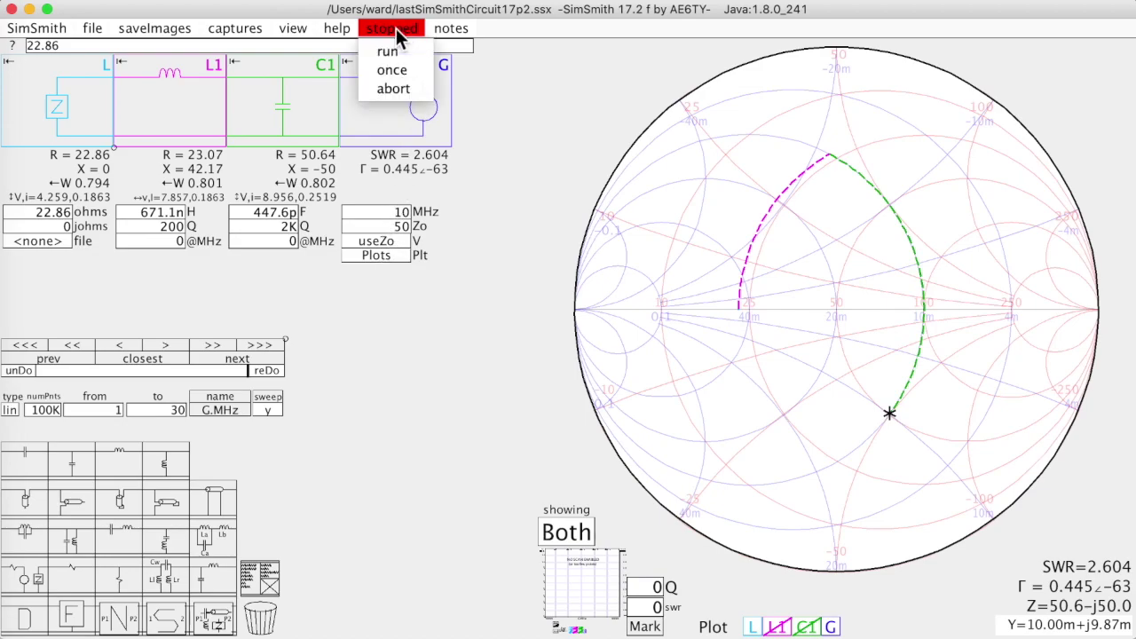
Compute the sweep once, then retune to L1 506.5 nH and C1 400.5 pF for SWR 1.474.
{"action": "left_click", "coordinate": [396, 75]}
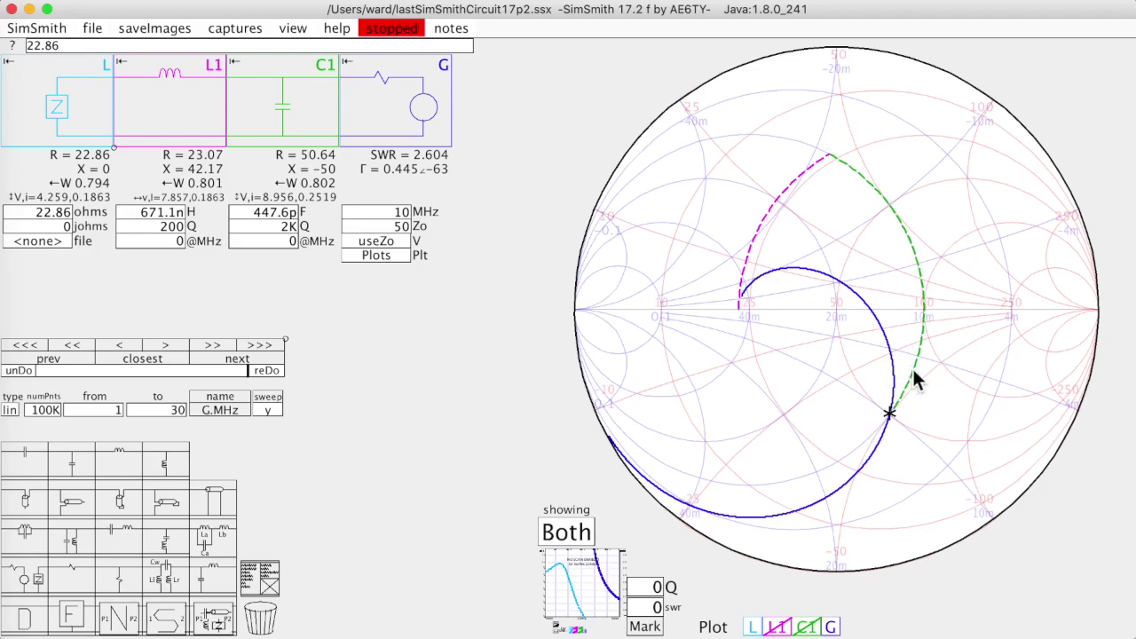
{"action": "left_click_drag", "start_coordinate": [914, 373], "coordinate": [906, 337]}
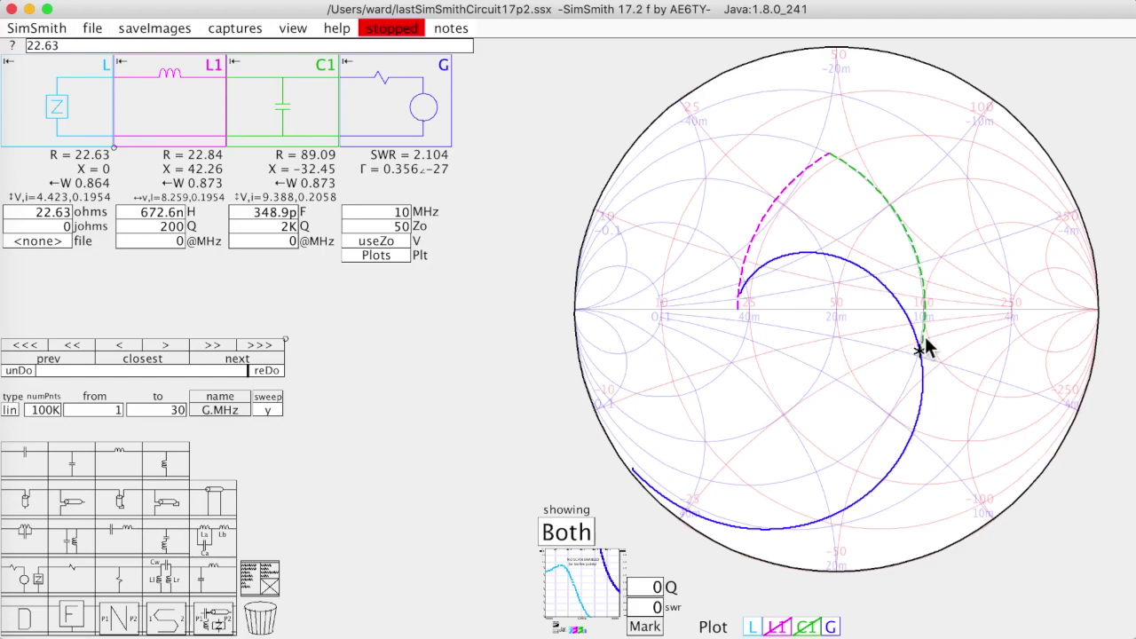
{"action": "mouse_move", "coordinate": [926, 338]}
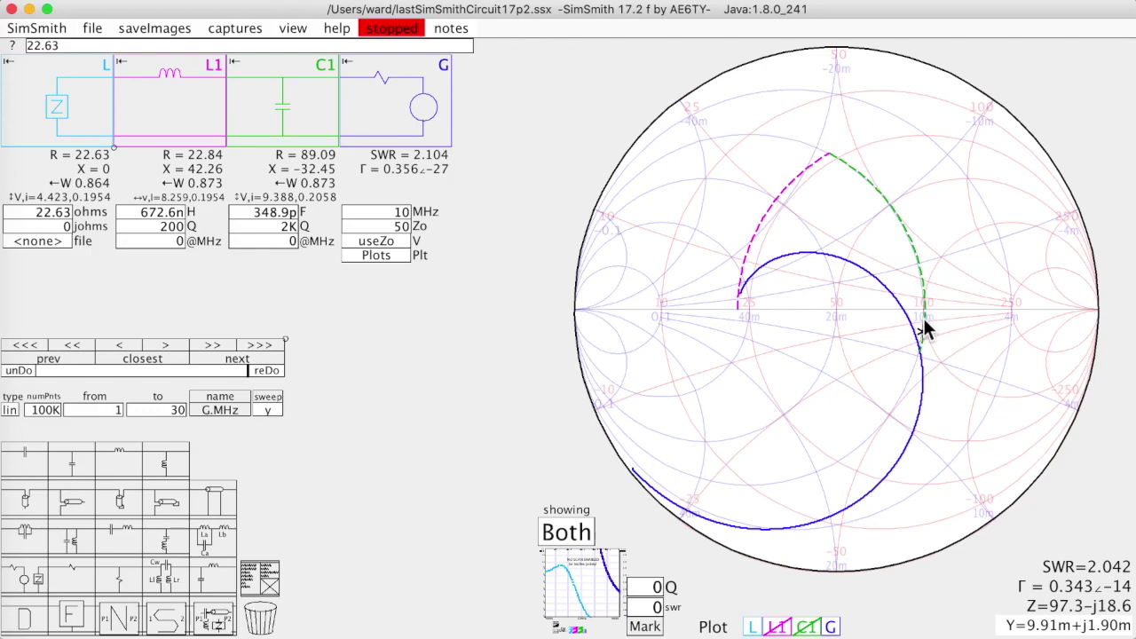
{"action": "mouse_move", "coordinate": [926, 324]}
{"action": "left_mouse_down"}
{"action": "mouse_move", "coordinate": [932, 286]}
{"action": "mouse_move", "coordinate": [919, 328]}
{"action": "mouse_move", "coordinate": [875, 356]}
{"action": "mouse_move", "coordinate": [804, 342]}
{"action": "mouse_move", "coordinate": [910, 338]}
{"action": "mouse_move", "coordinate": [919, 282]}
{"action": "left_mouse_up"}
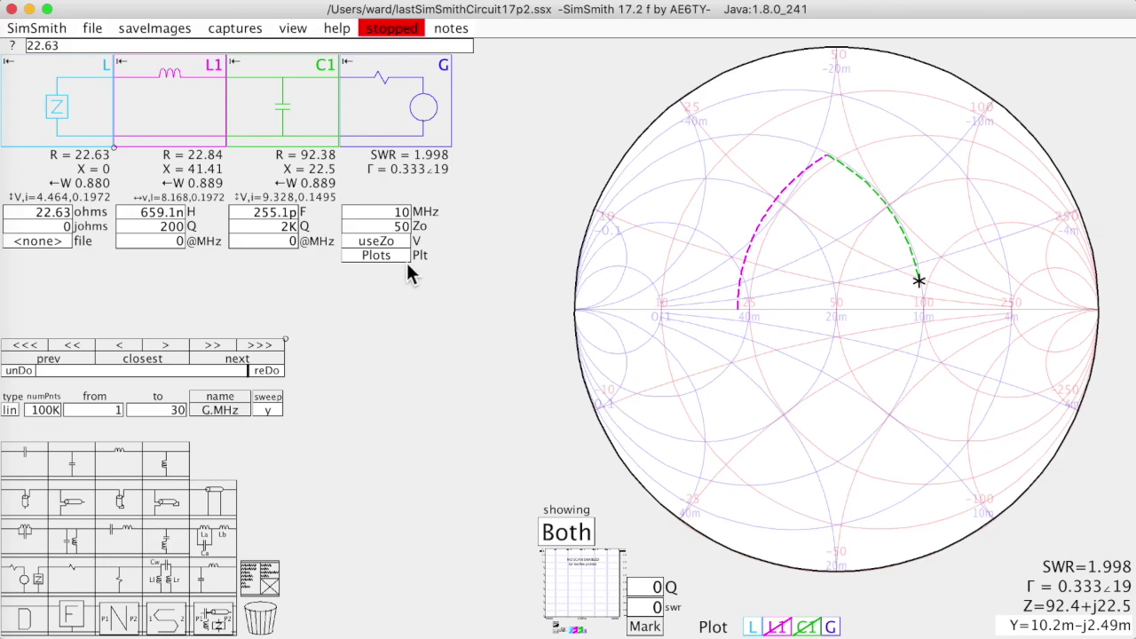
{"action": "left_click_drag", "start_coordinate": [919, 281], "coordinate": [871, 347]}
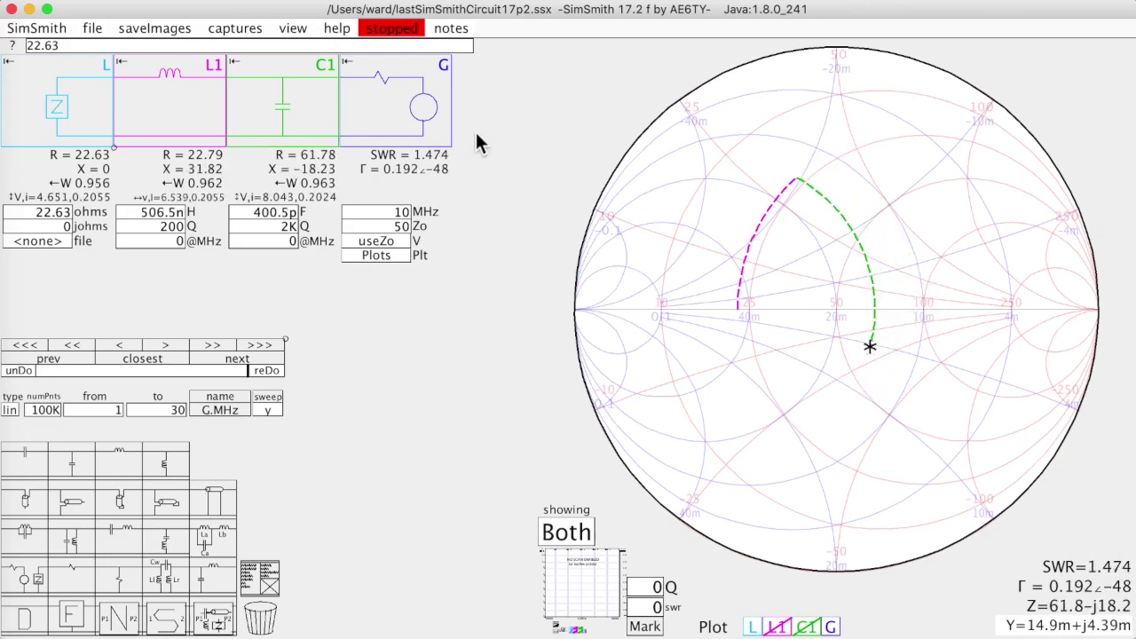
Recompute the sweep once more, then cancel the in-progress calculation.
{"action": "left_click", "coordinate": [391, 29]}
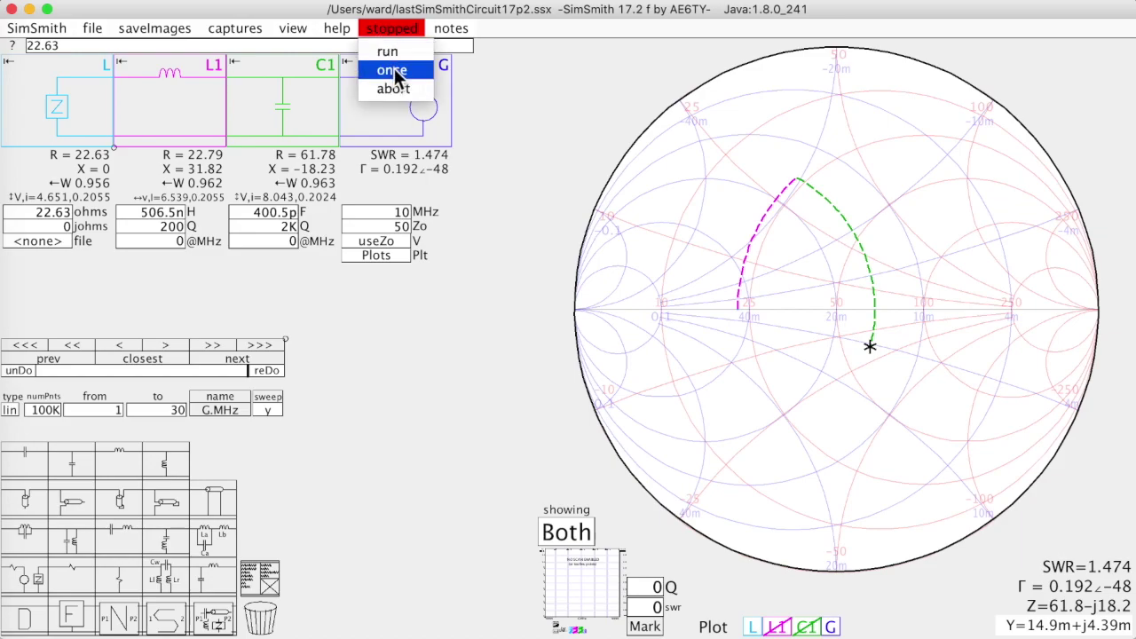
{"action": "left_click", "coordinate": [393, 71]}
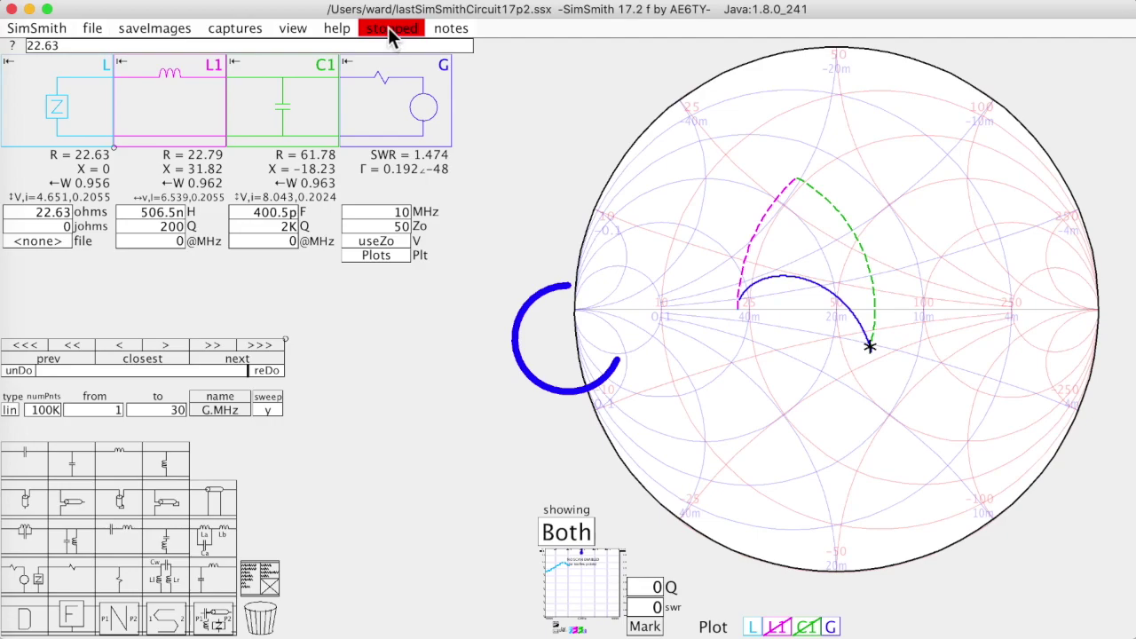
{"action": "left_click", "coordinate": [392, 32]}
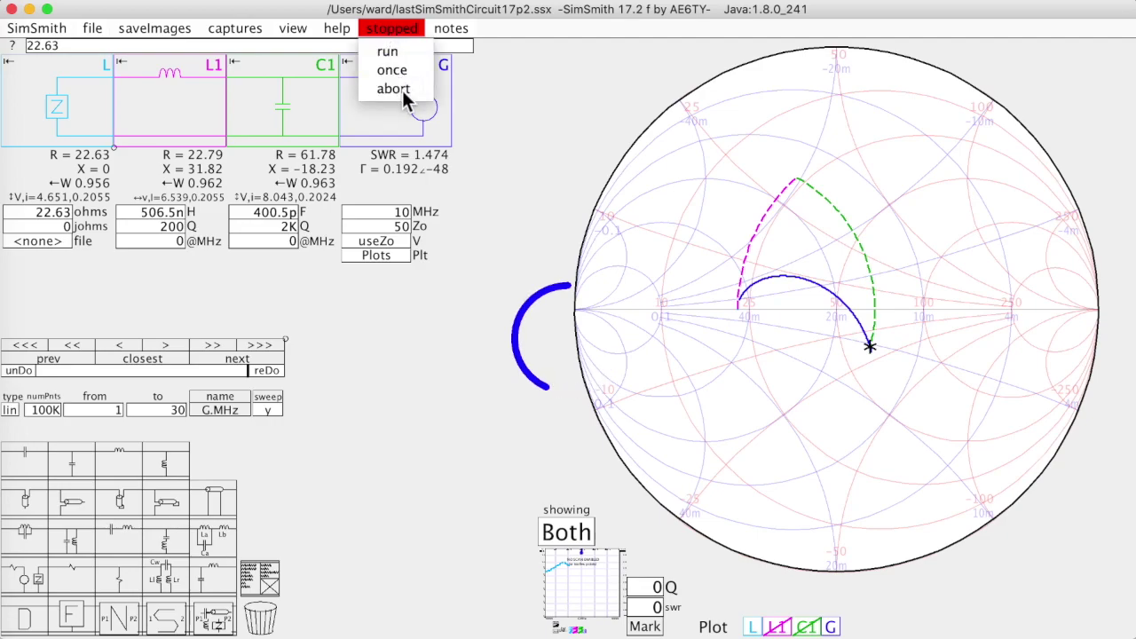
{"action": "left_click", "coordinate": [403, 91]}
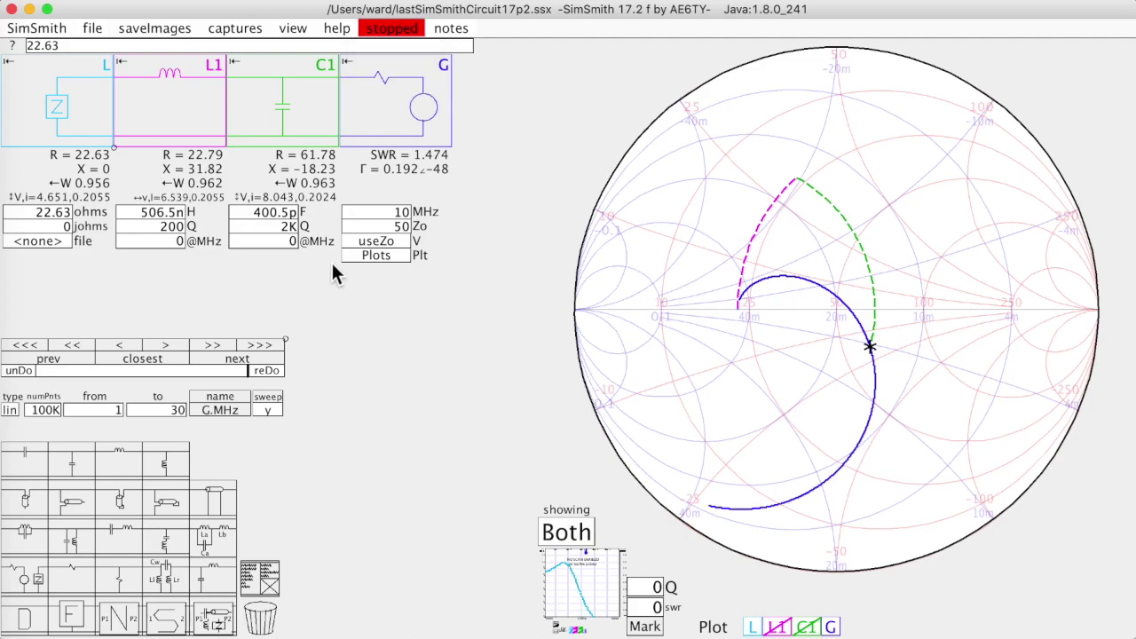
{"action": "left_click", "coordinate": [400, 31]}
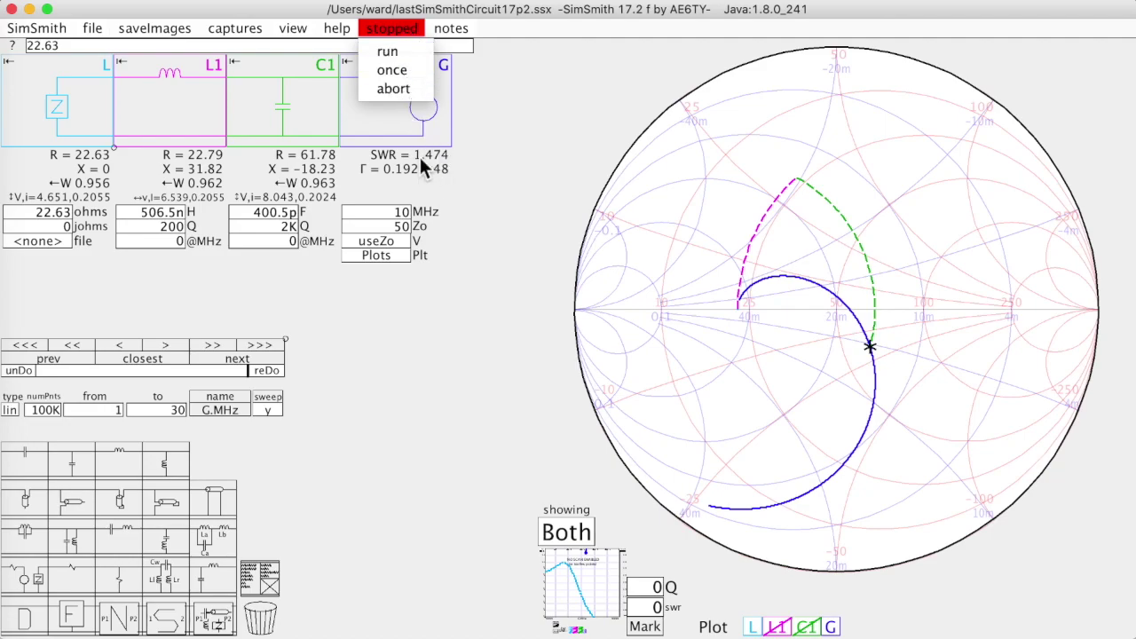
{"action": "left_click", "coordinate": [395, 29]}
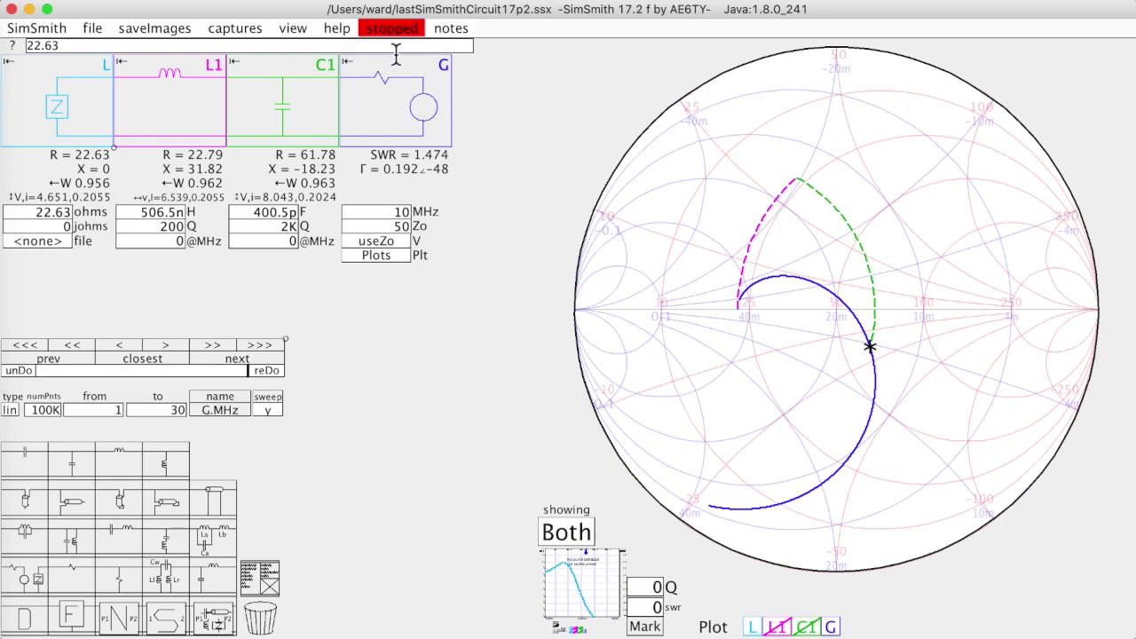
{"action": "left_click", "coordinate": [399, 28]}
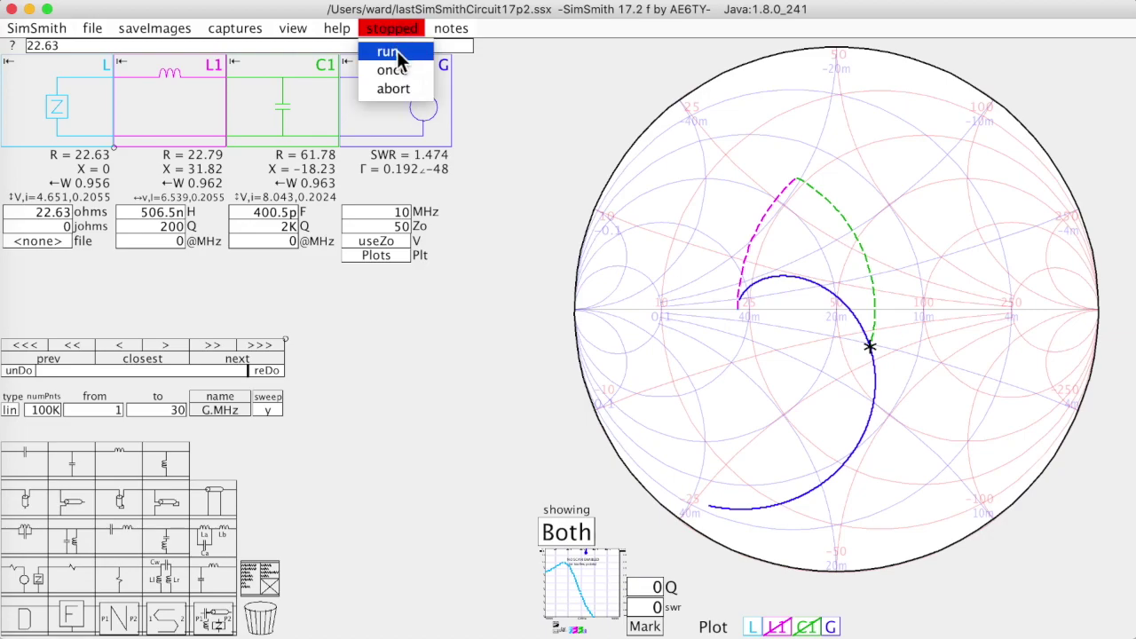
Start the simulation running continuously, then load the speed.ssx test circuit.
{"action": "left_click", "coordinate": [396, 51]}
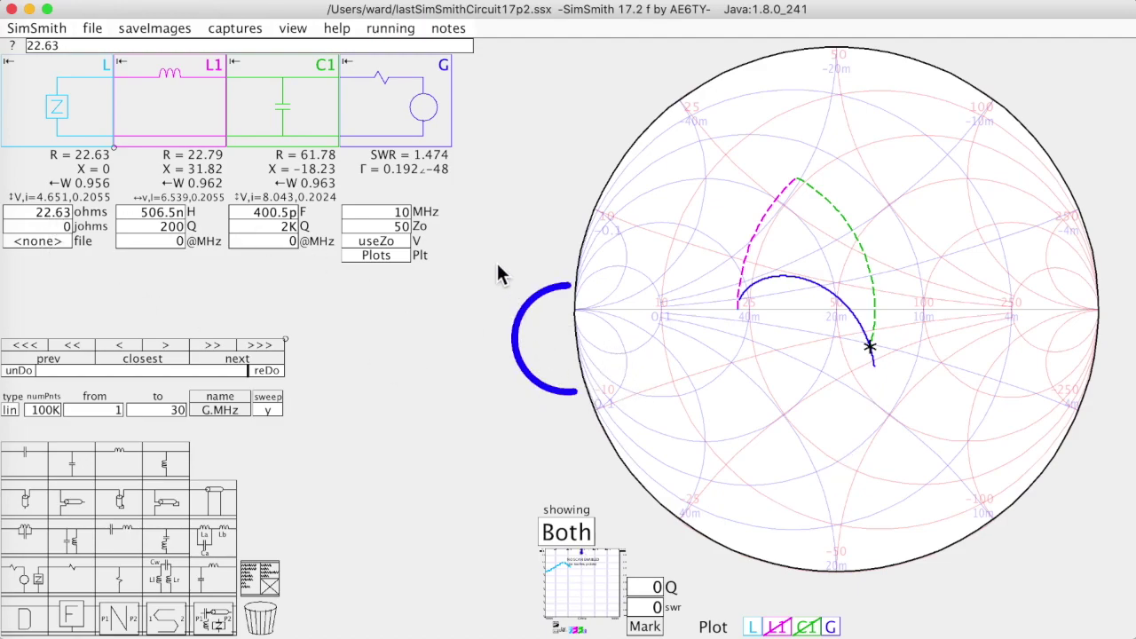
{"action": "left_click", "coordinate": [389, 29]}
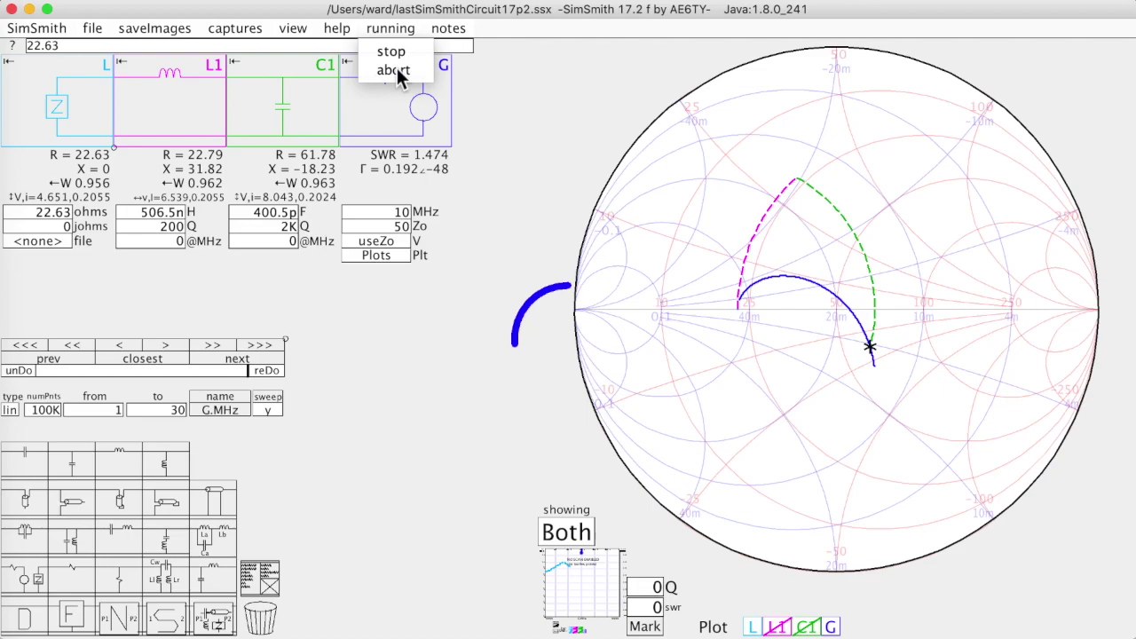
{"action": "left_click", "coordinate": [397, 70]}
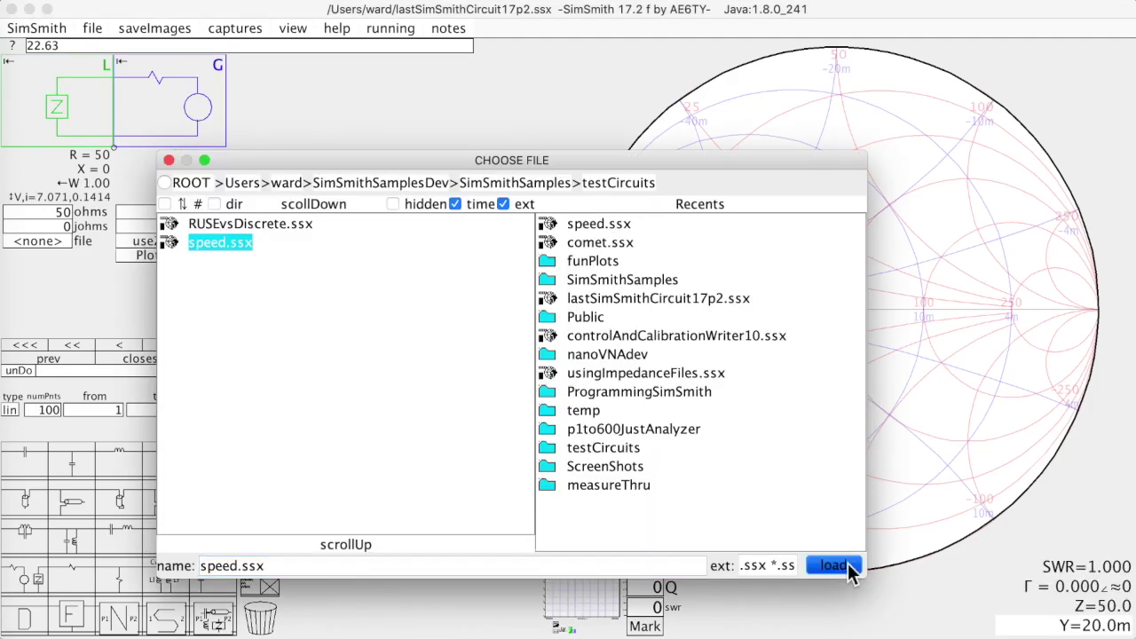
{"action": "left_click", "coordinate": [848, 563]}
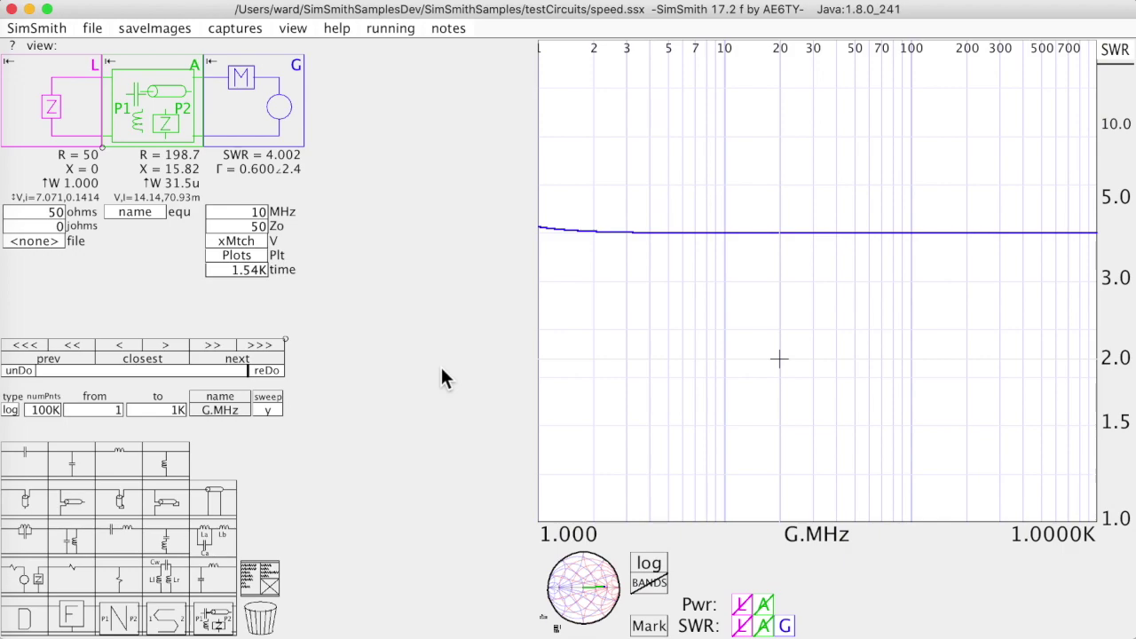
Switch to the Smith chart, set NormalSweepSize to 5K in Preferences, and display Sweep instead of Path.
{"action": "left_click", "coordinate": [591, 575]}
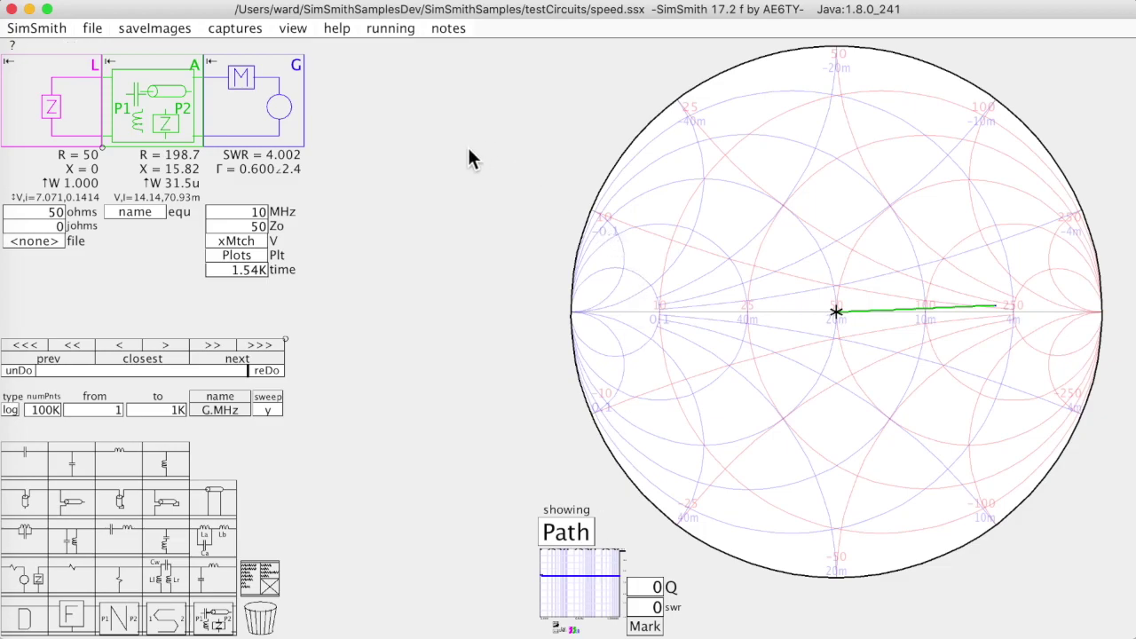
{"action": "left_click", "coordinate": [45, 410]}
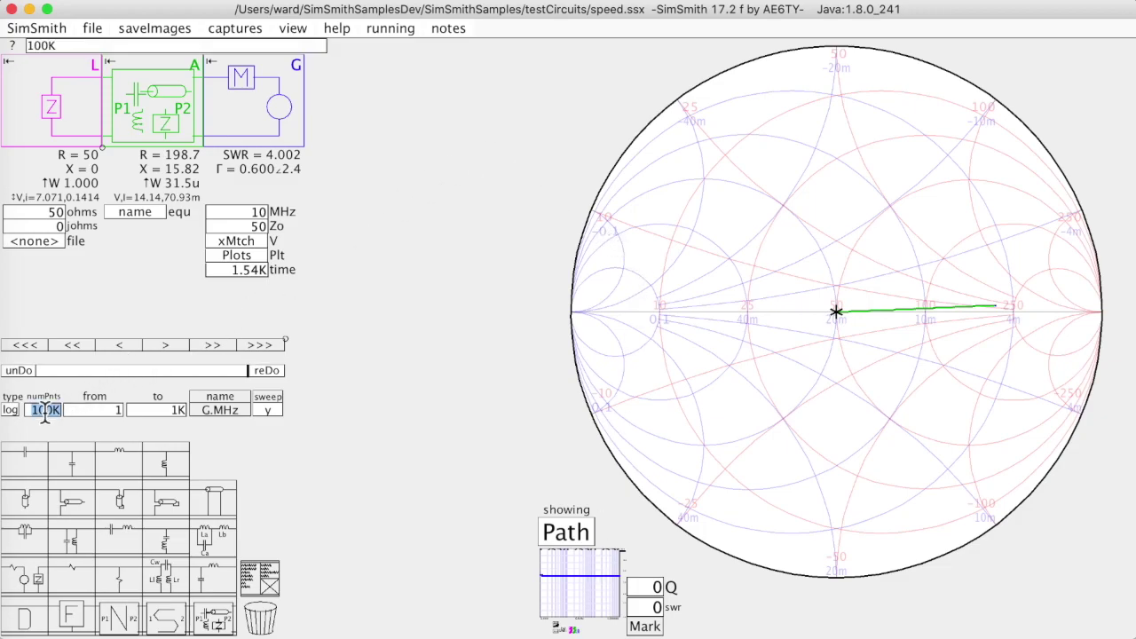
{"action": "left_click", "coordinate": [41, 28]}
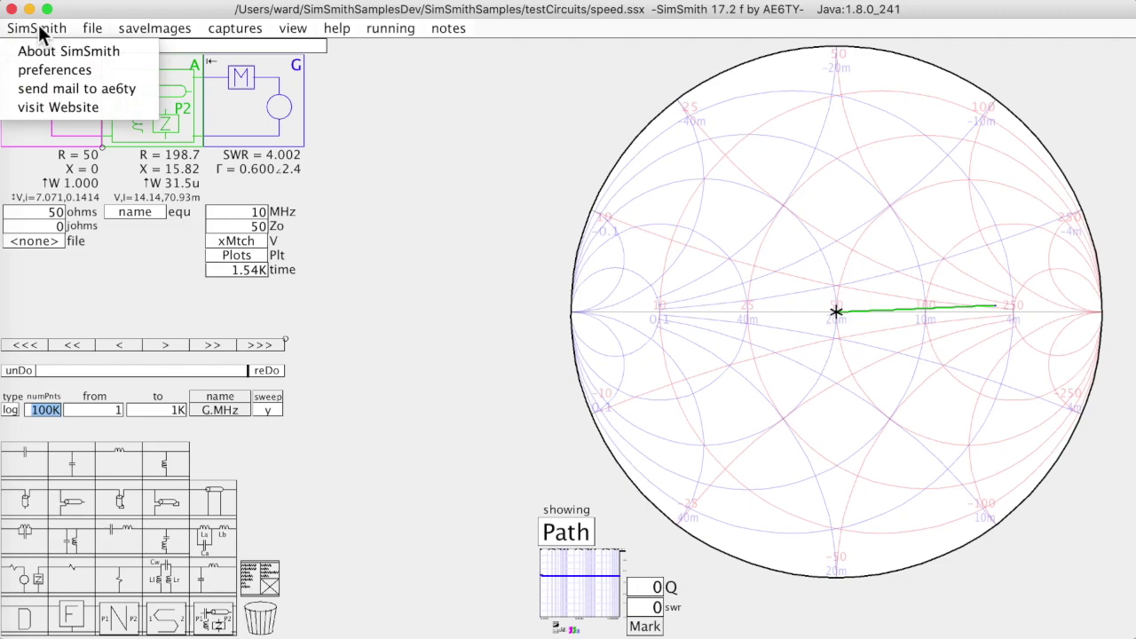
{"action": "left_click", "coordinate": [43, 70]}
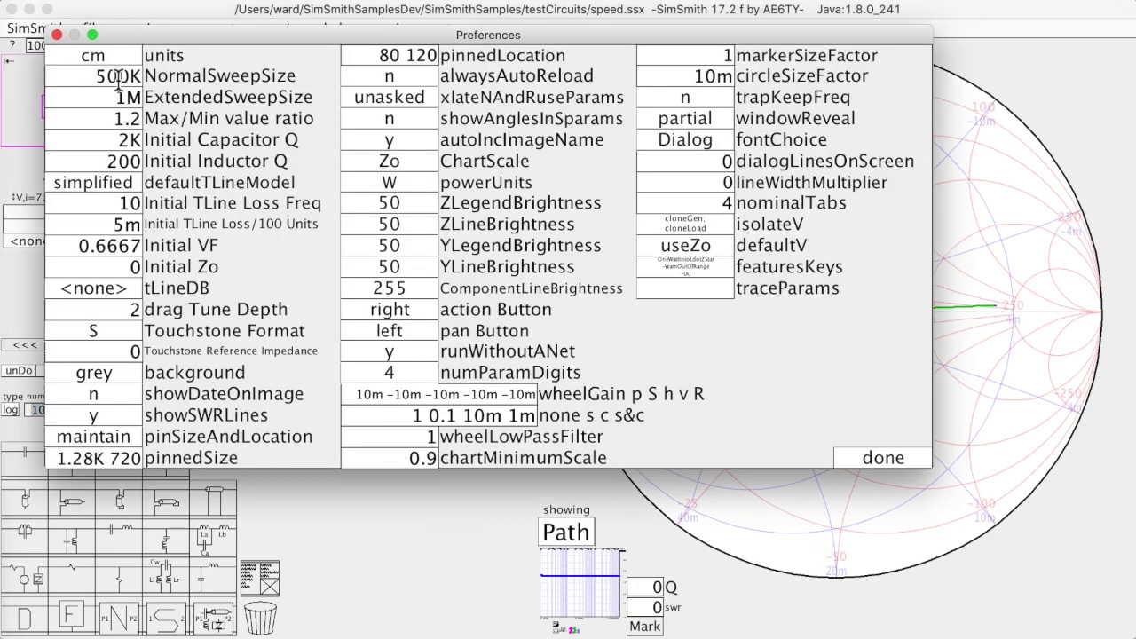
{"action": "left_click", "coordinate": [118, 78]}
{"action": "type", "text": "5k"}
{"action": "key", "text": "Return"}
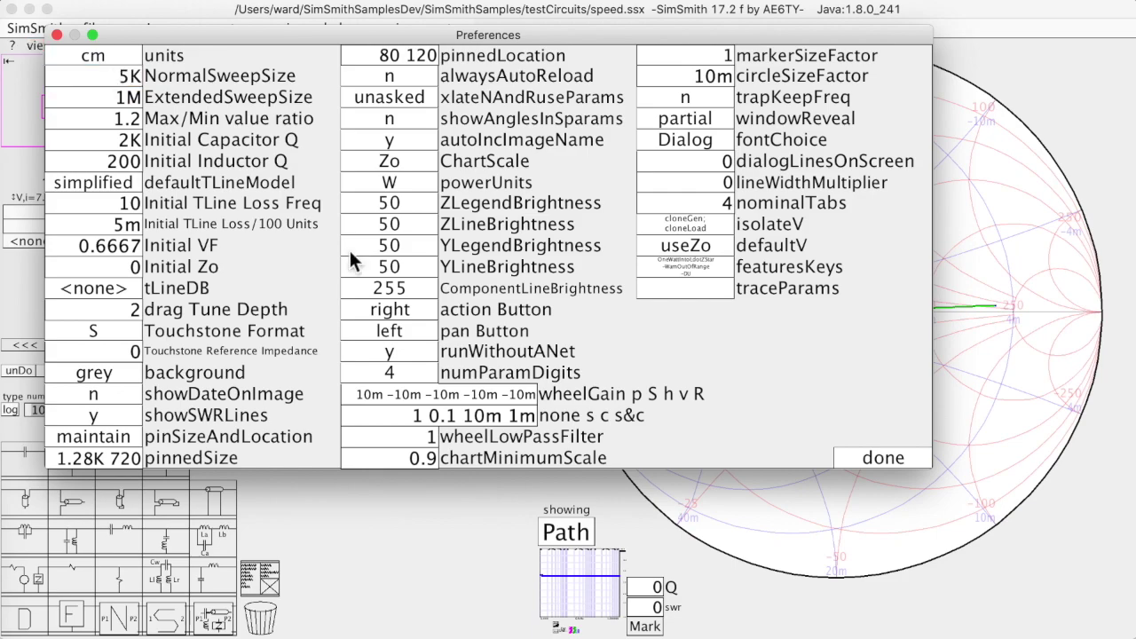
{"action": "left_click", "coordinate": [870, 461]}
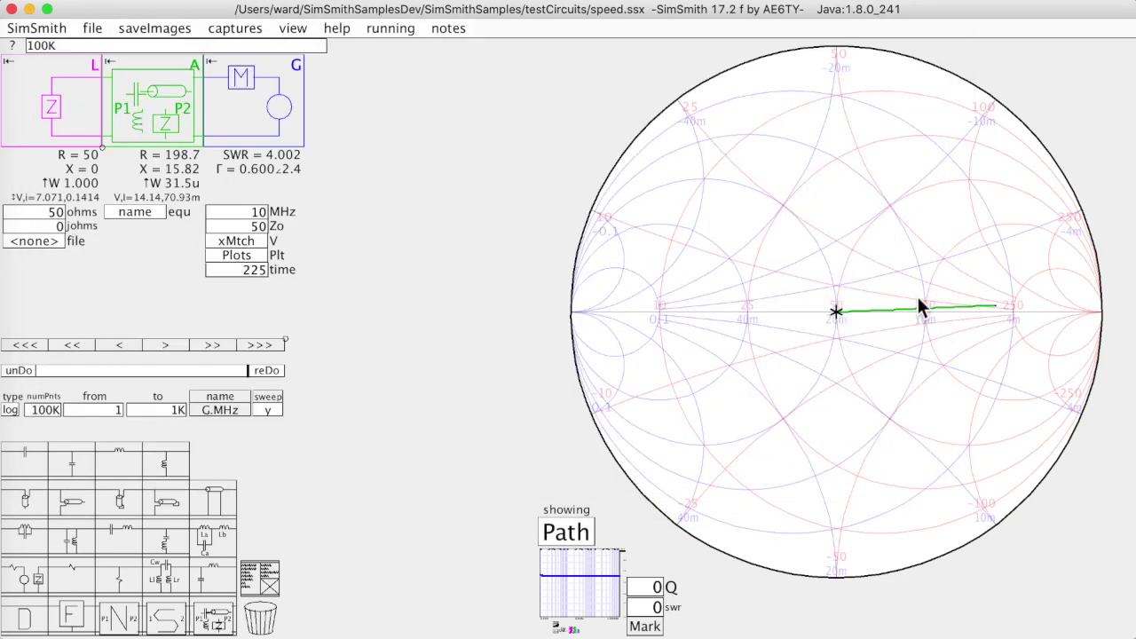
{"action": "left_click", "coordinate": [572, 530]}
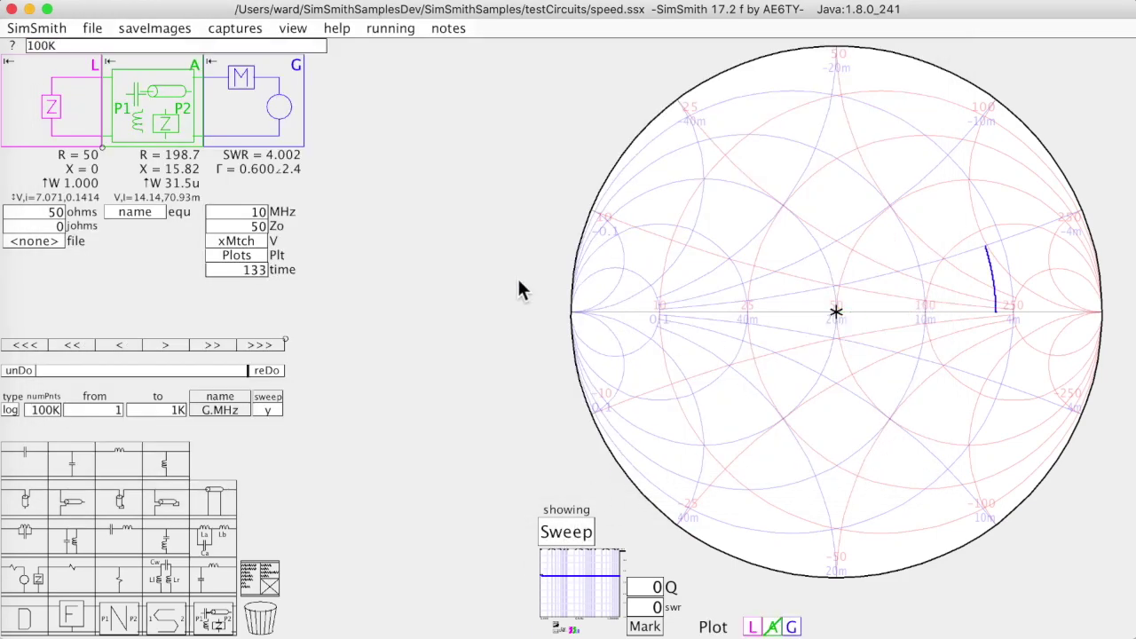
{"action": "left_click", "coordinate": [143, 211]}
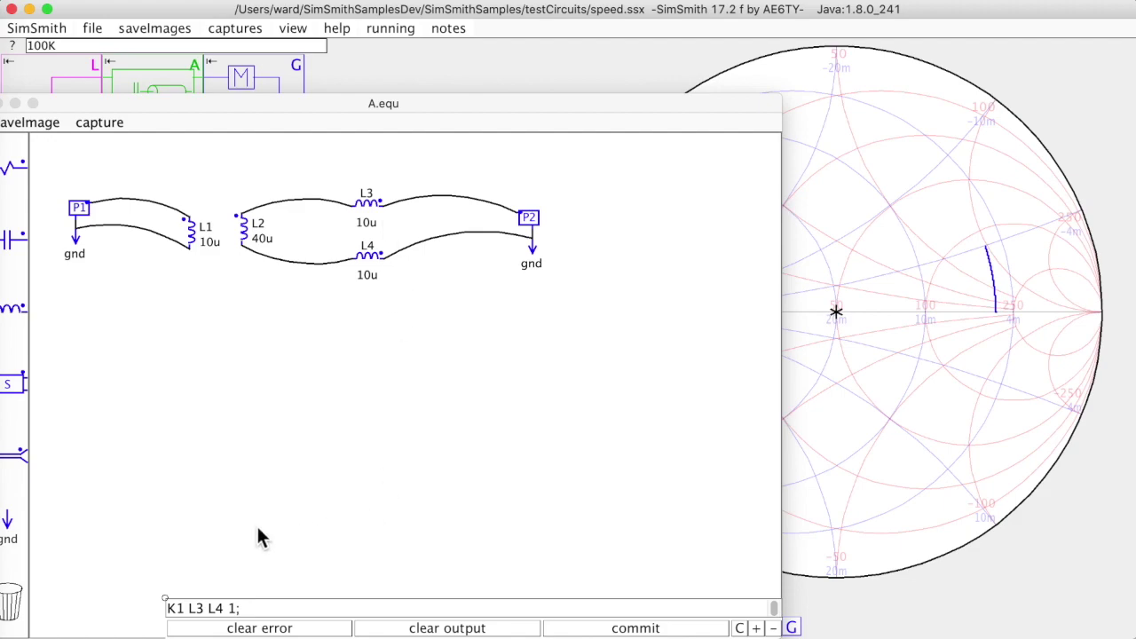
{"action": "left_click_drag", "start_coordinate": [174, 608], "coordinate": [249, 358]}
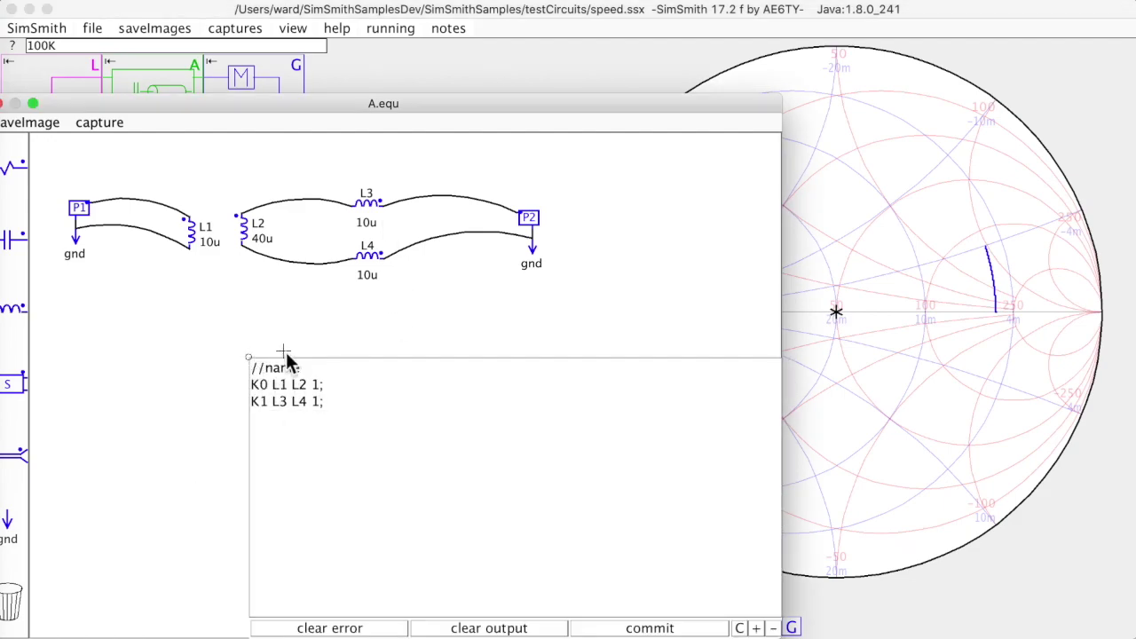
{"action": "left_click_drag", "start_coordinate": [78, 109], "coordinate": [211, 86]}
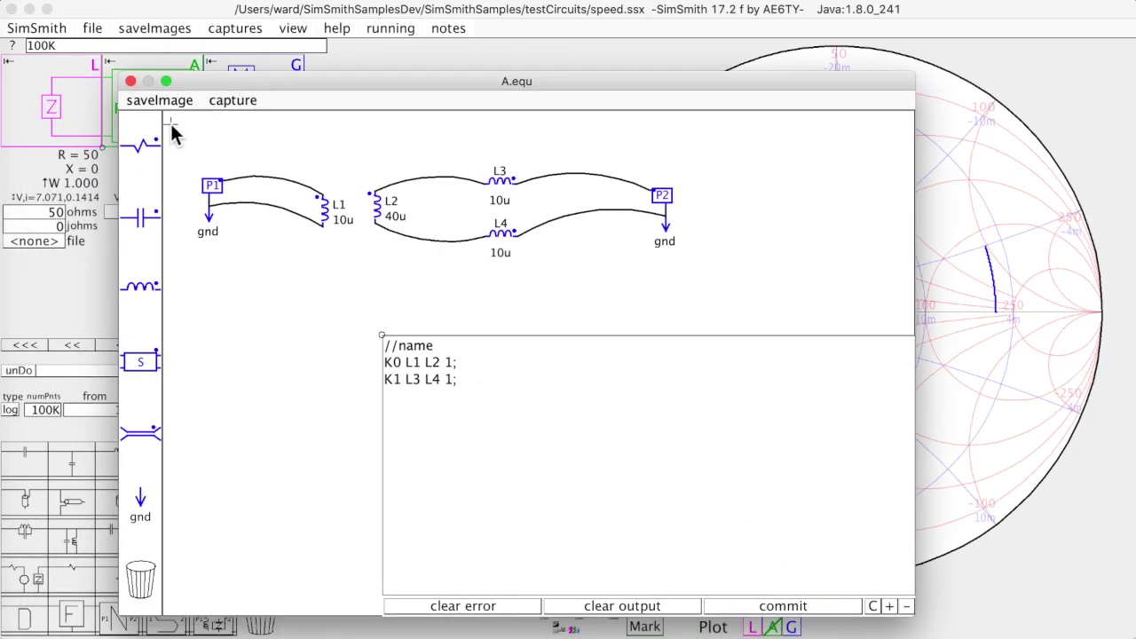
{"action": "left_click", "coordinate": [131, 81]}
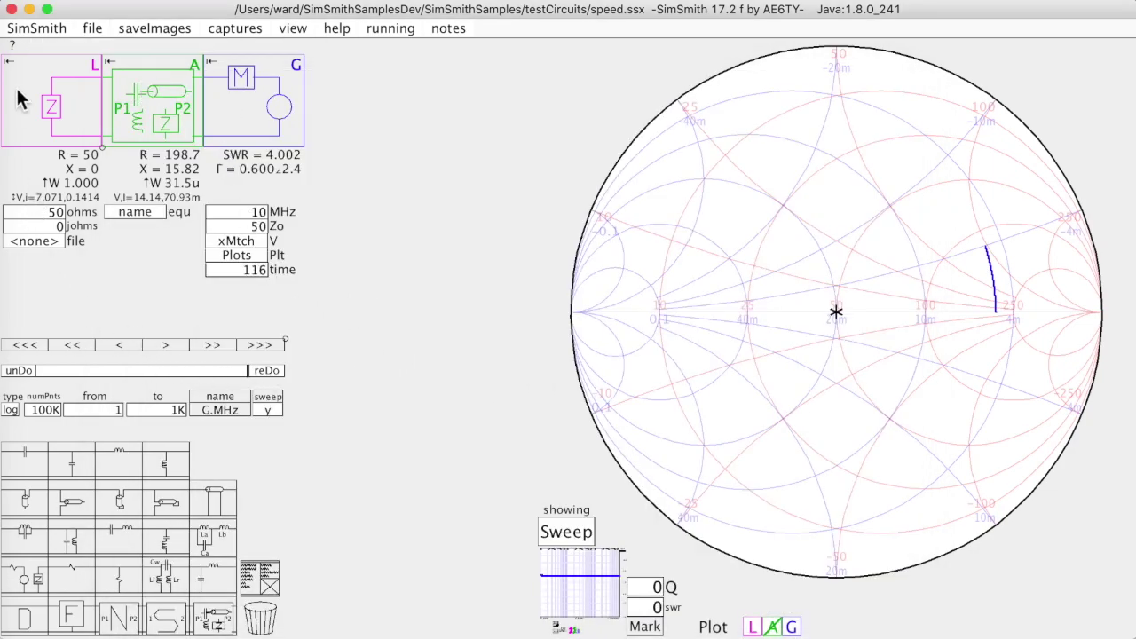
Open the symbol table explorer, expand generator G's symbols, then close and reopen it.
{"action": "left_click", "coordinate": [13, 47]}
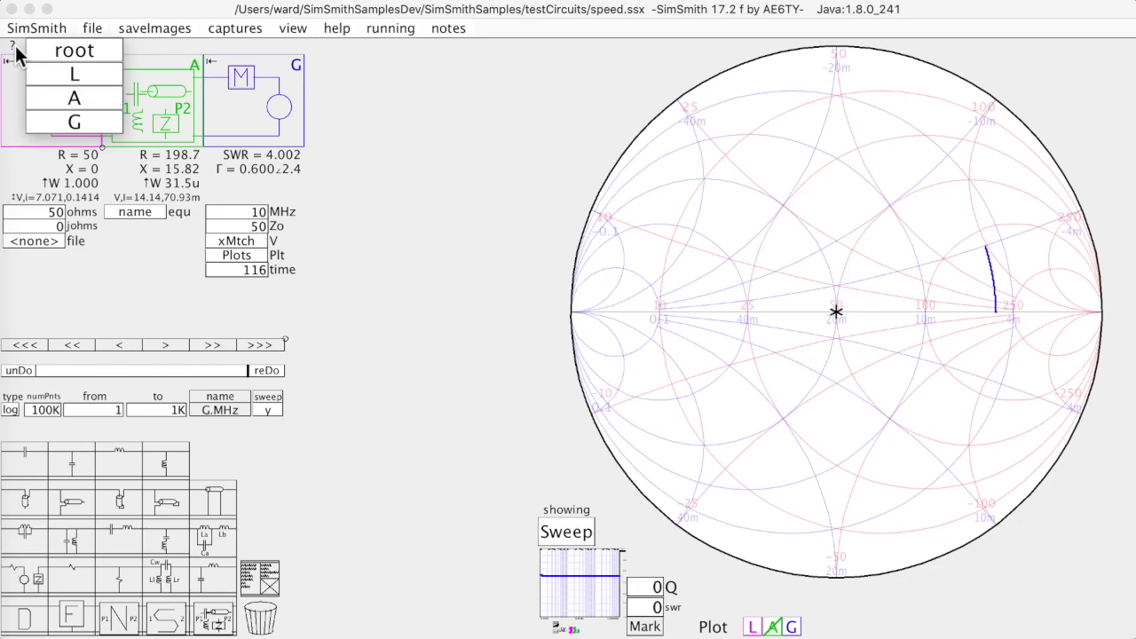
{"action": "left_click", "coordinate": [76, 122]}
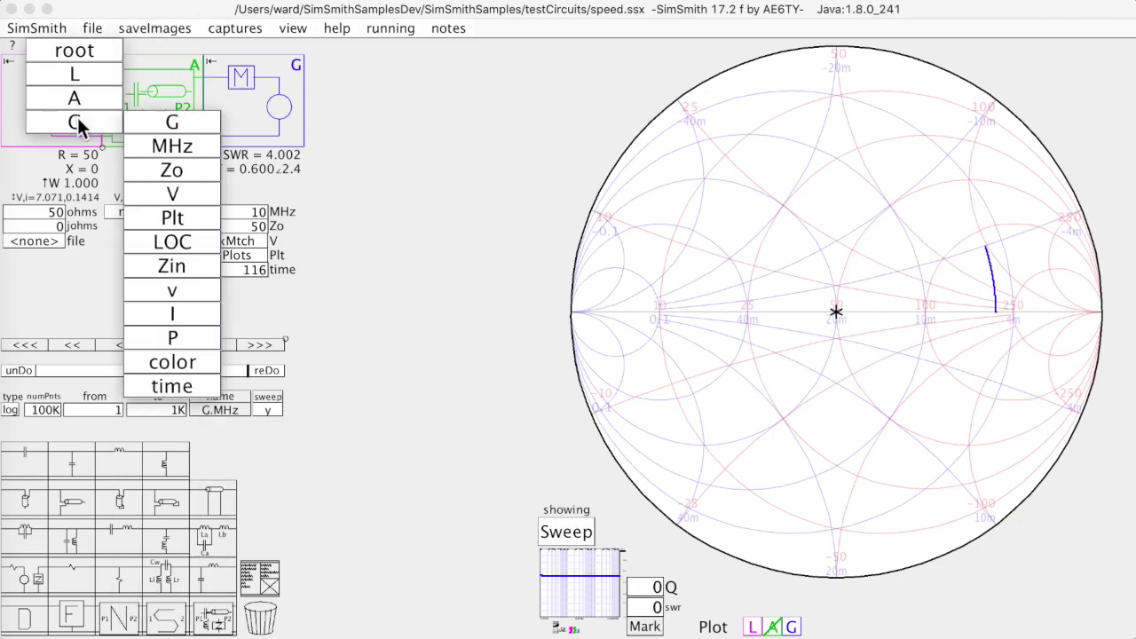
{"action": "left_click", "coordinate": [418, 149]}
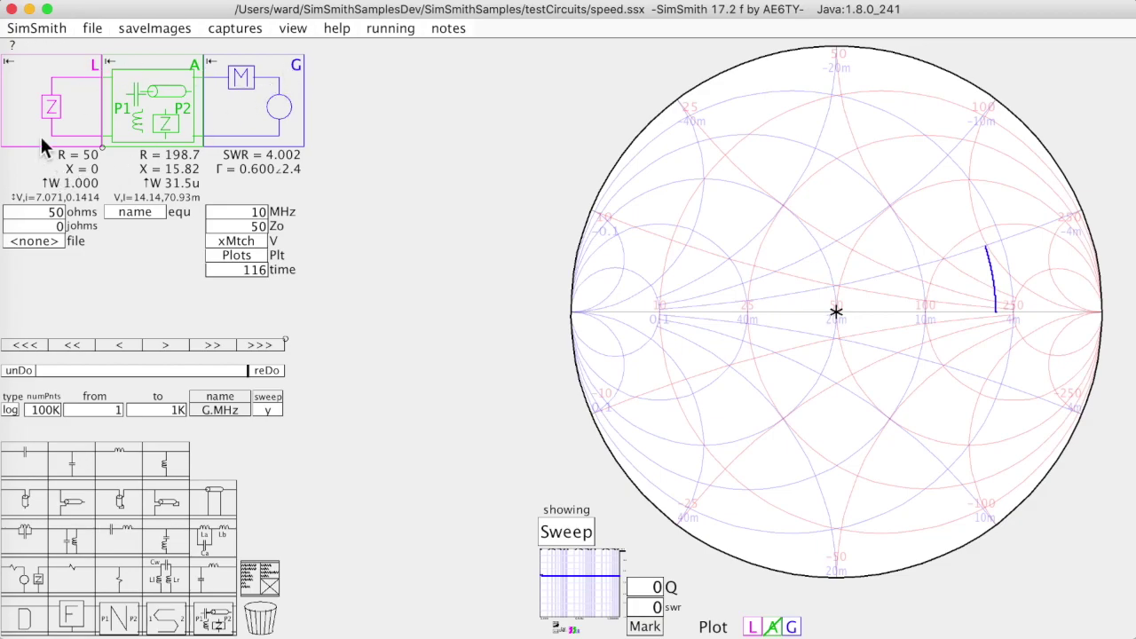
{"action": "left_click", "coordinate": [14, 49]}
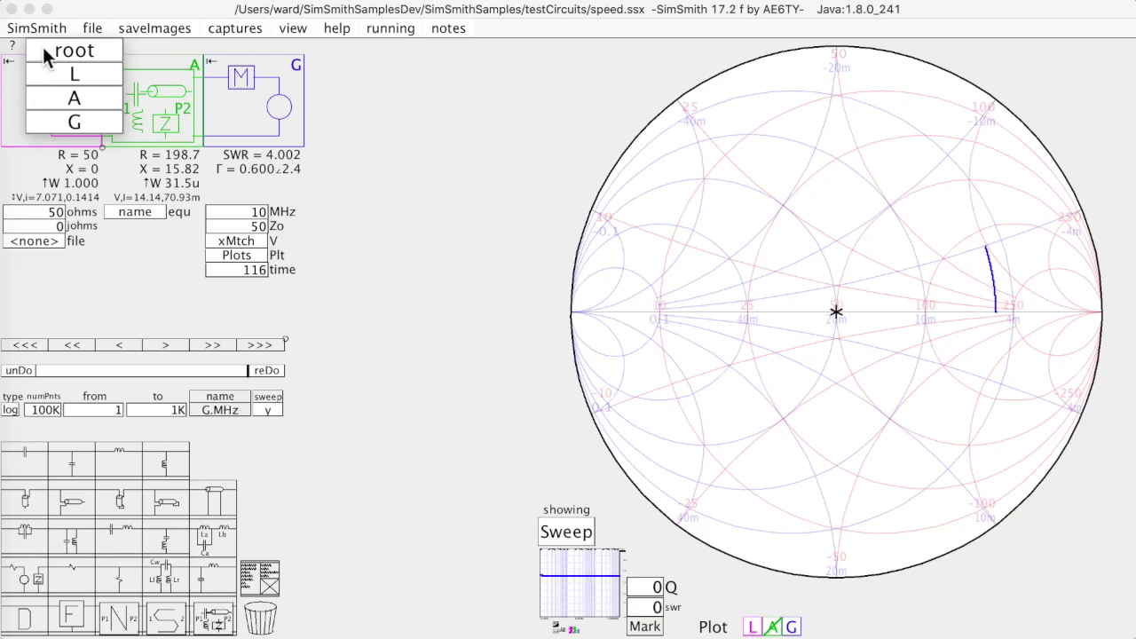
Browse block A's symbols to L2's list of current, voltage and impedance entries.
{"action": "mouse_move", "coordinate": [60, 71]}
{"action": "mouse_move", "coordinate": [80, 124]}
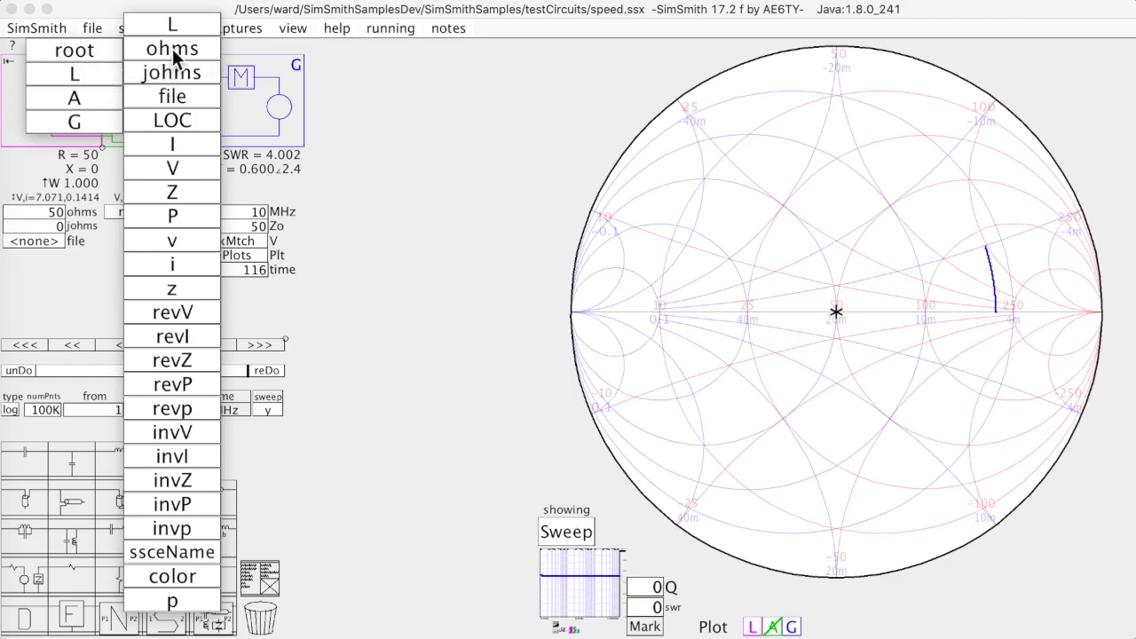
{"action": "mouse_move", "coordinate": [187, 359]}
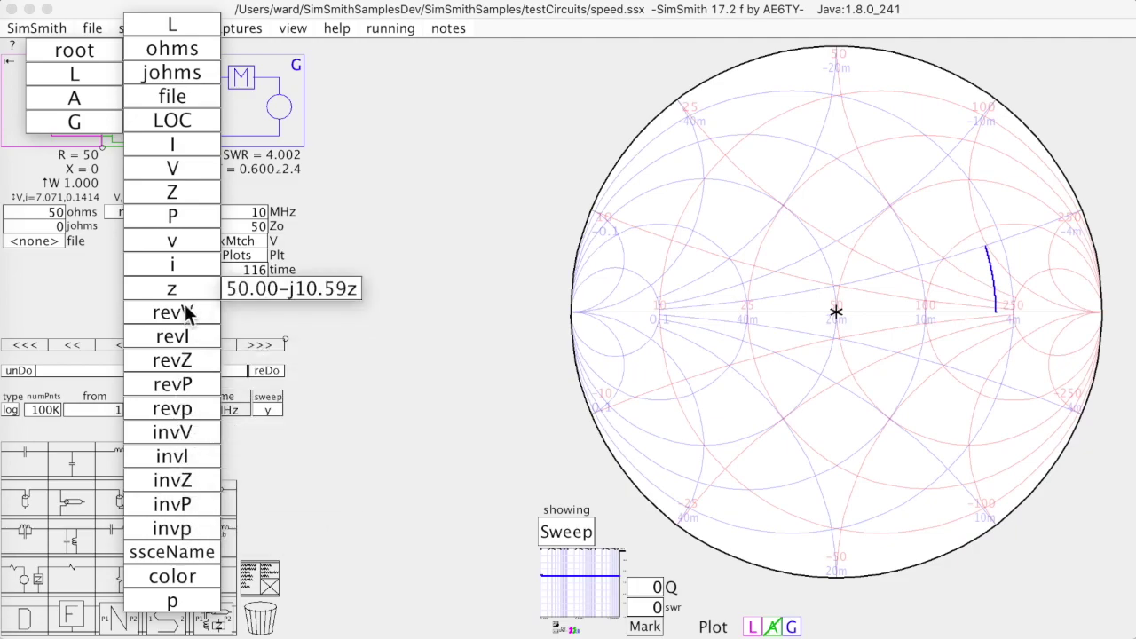
{"action": "mouse_move", "coordinate": [178, 292]}
{"action": "mouse_move", "coordinate": [191, 191]}
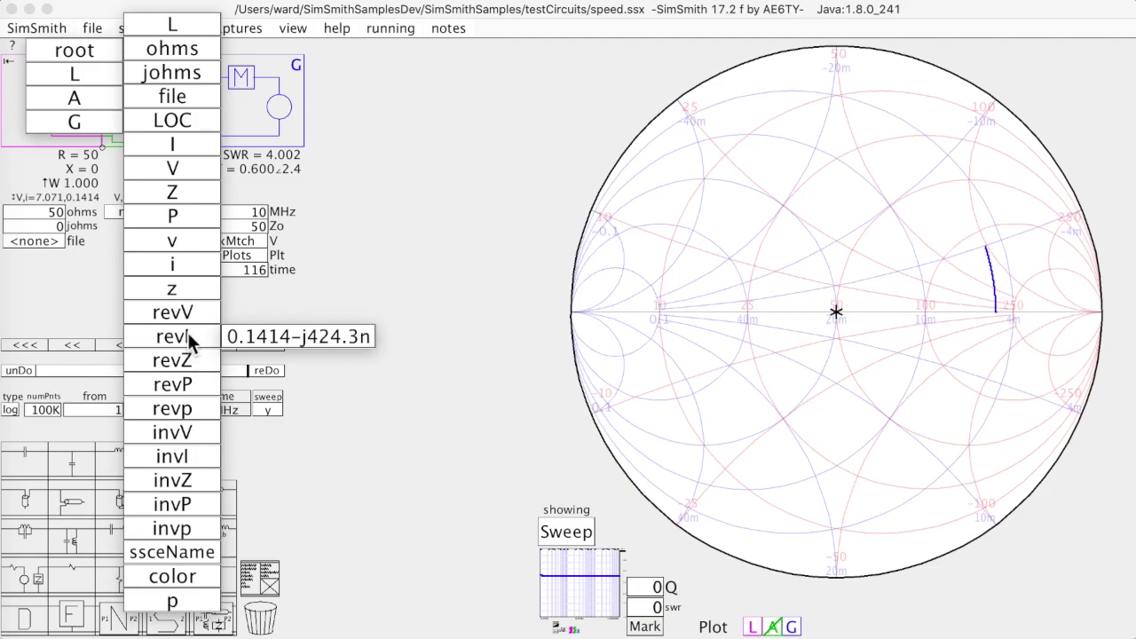
{"action": "mouse_move", "coordinate": [177, 506]}
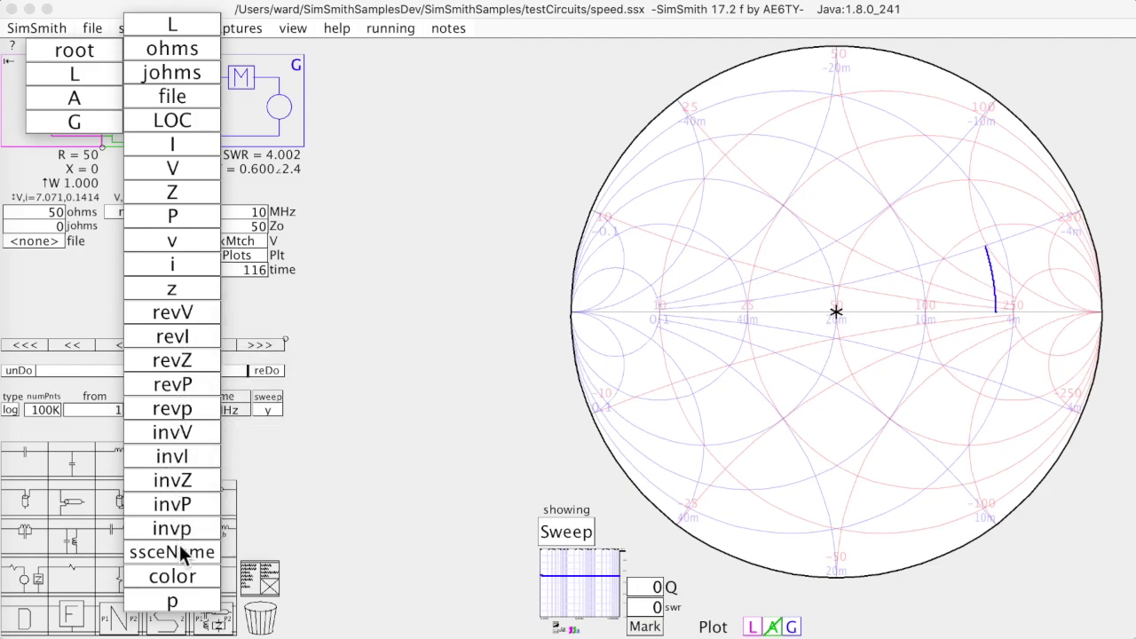
{"action": "mouse_move", "coordinate": [176, 597]}
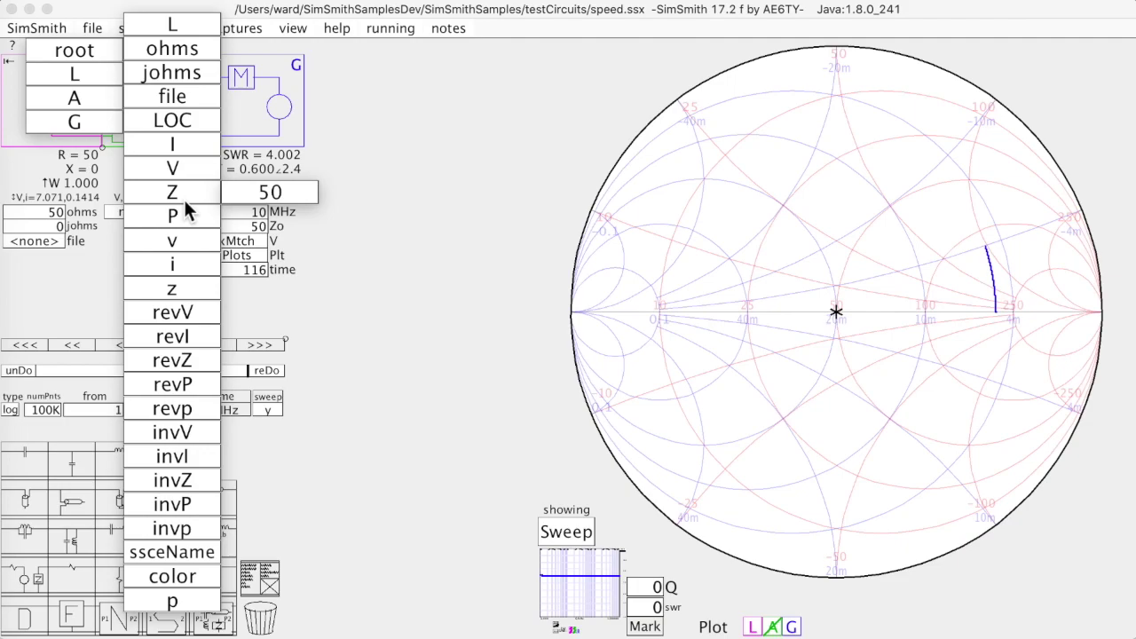
{"action": "mouse_move", "coordinate": [69, 102]}
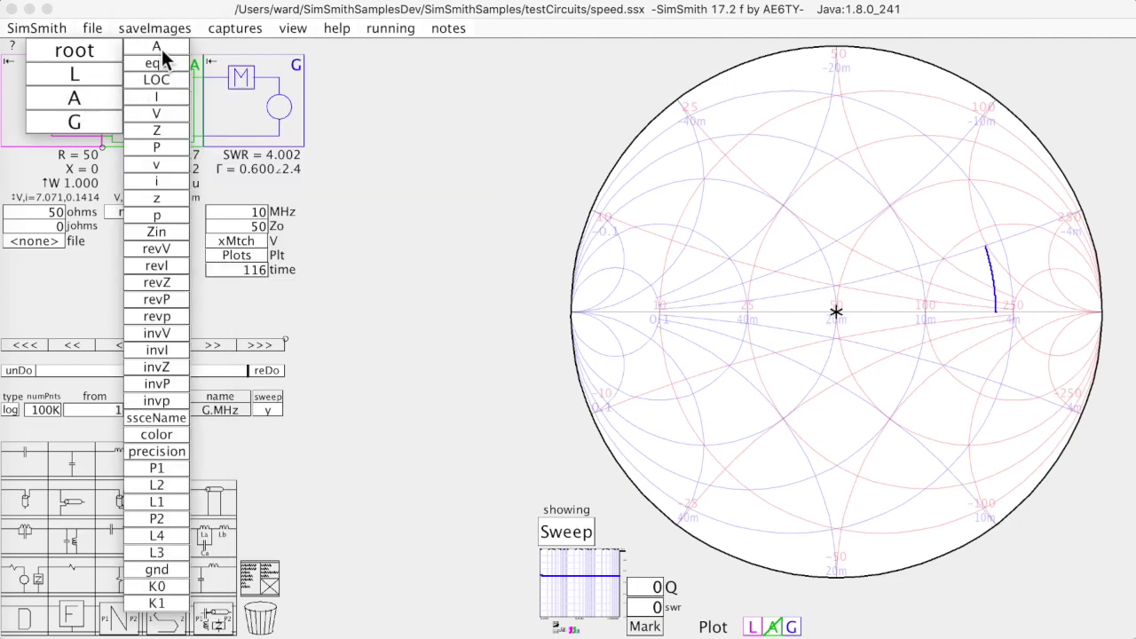
{"action": "mouse_move", "coordinate": [150, 168]}
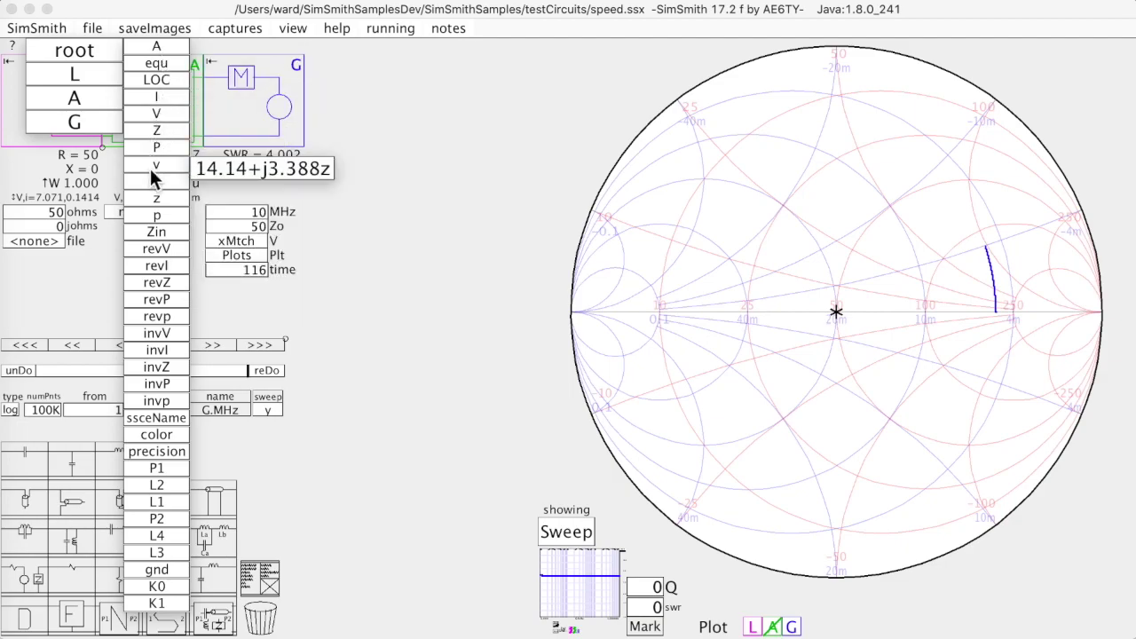
{"action": "mouse_move", "coordinate": [153, 376]}
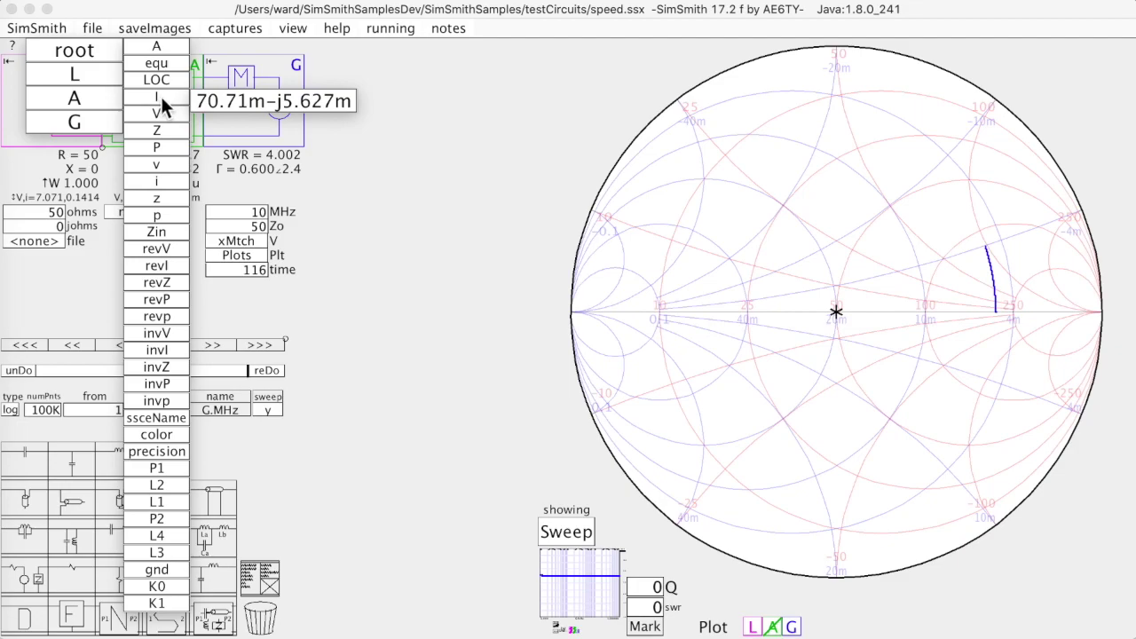
{"action": "mouse_move", "coordinate": [160, 127]}
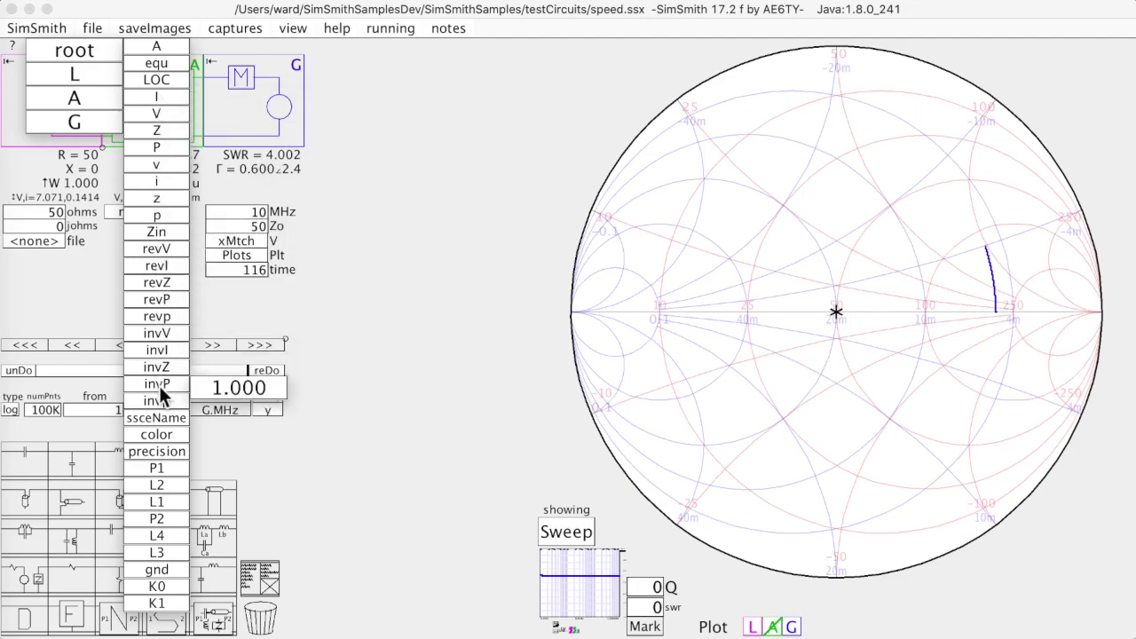
{"action": "mouse_move", "coordinate": [162, 402]}
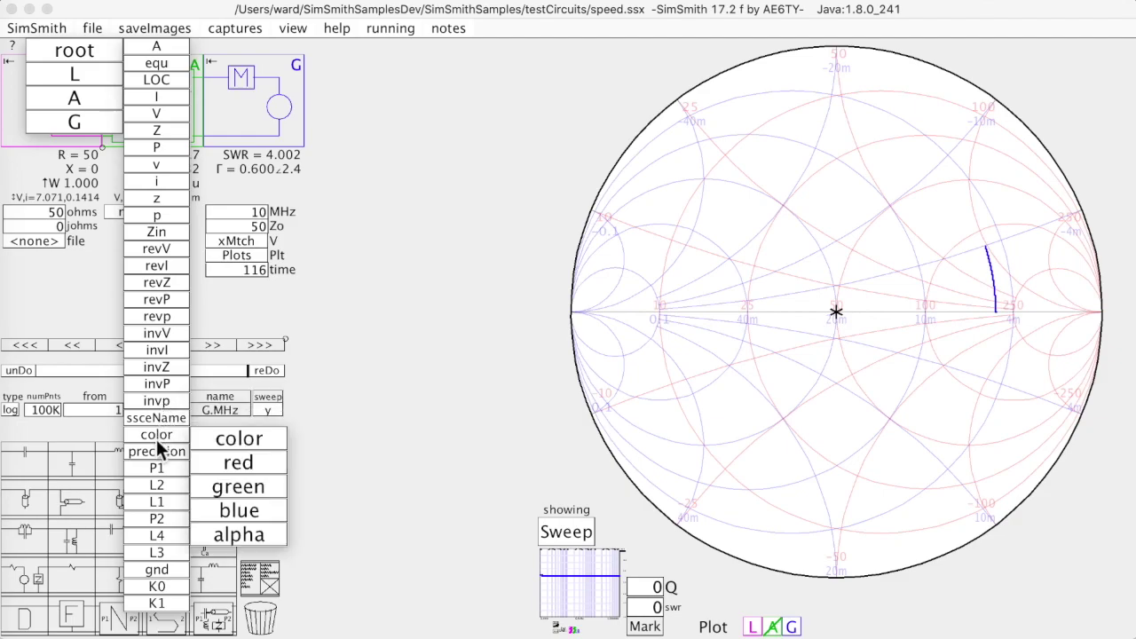
{"action": "mouse_move", "coordinate": [157, 473]}
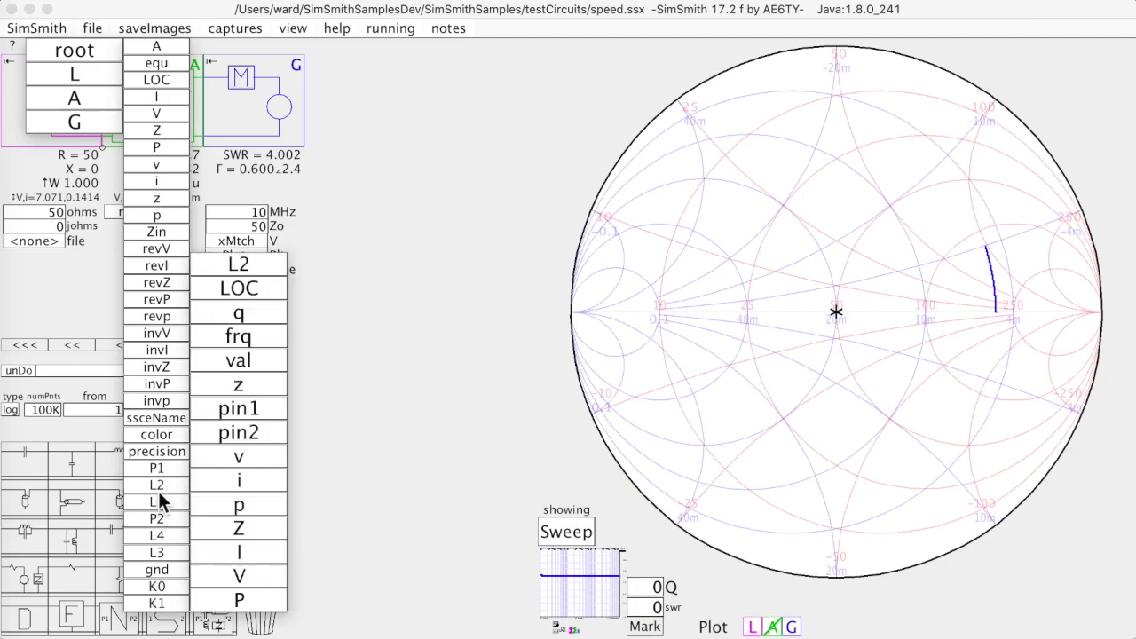
{"action": "mouse_move", "coordinate": [218, 486]}
{"action": "left_click", "coordinate": [367, 239]}
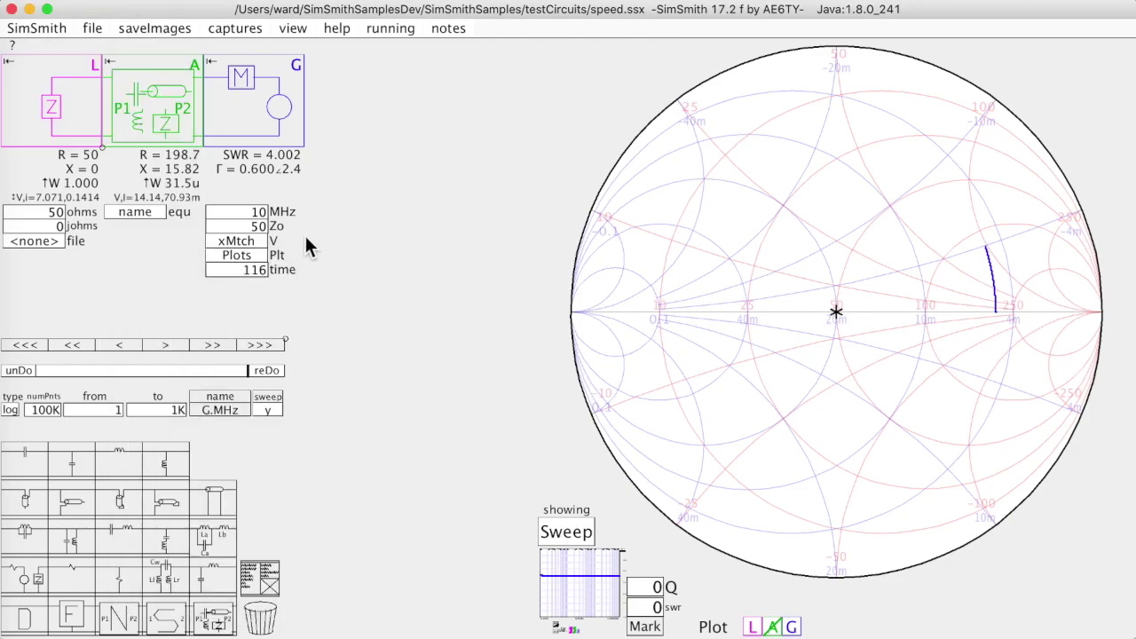
{"action": "left_click", "coordinate": [144, 217]}
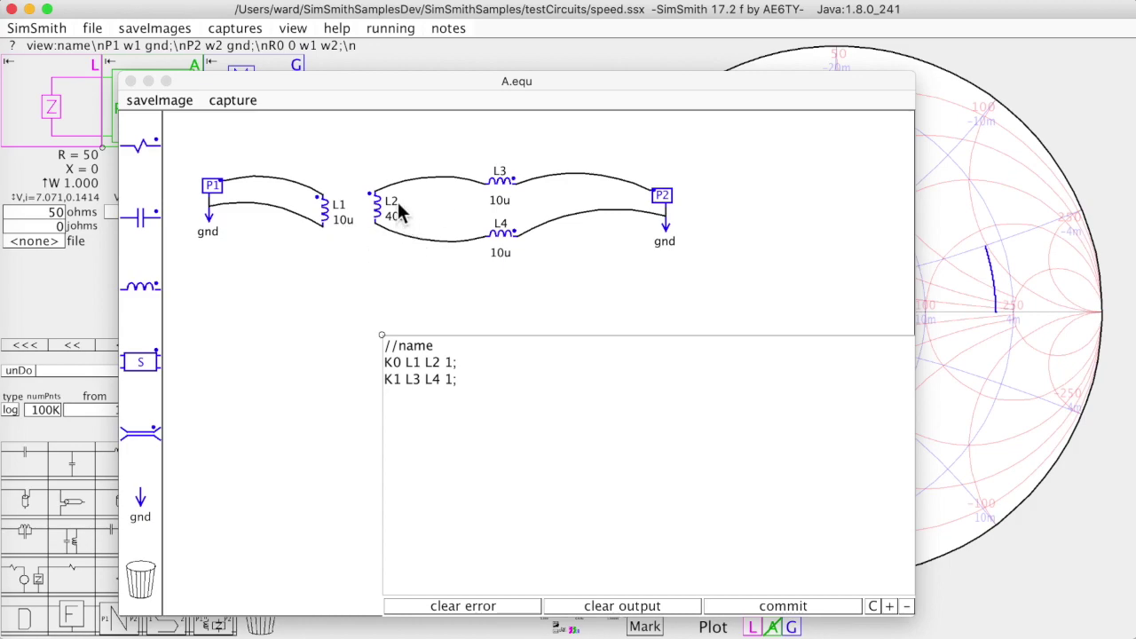
{"action": "left_click", "coordinate": [12, 47]}
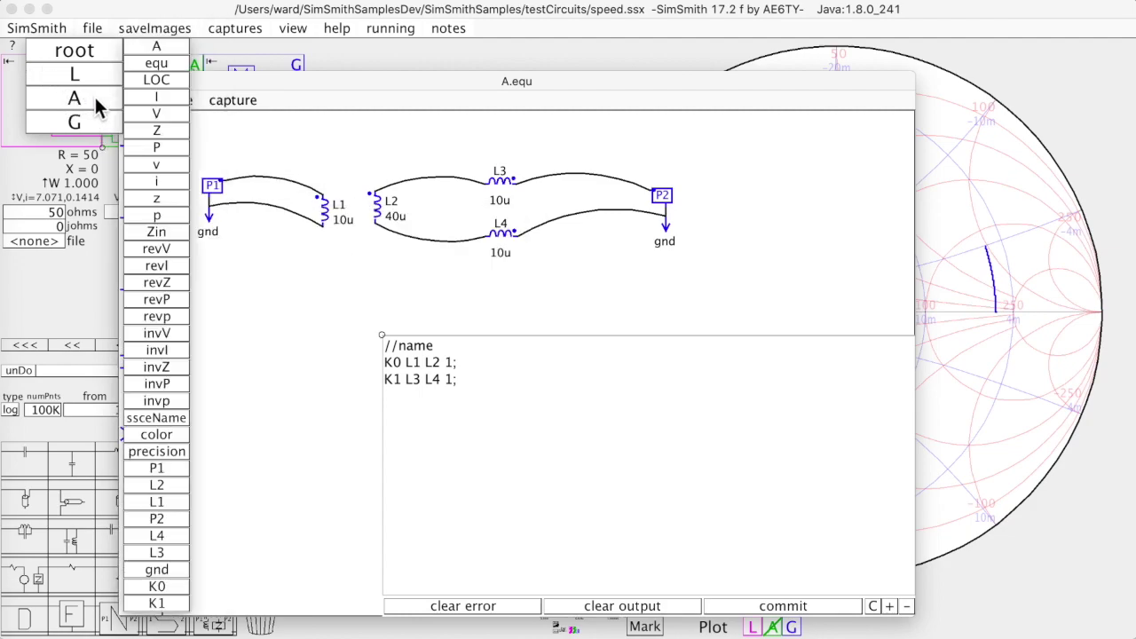
{"action": "mouse_move", "coordinate": [169, 480]}
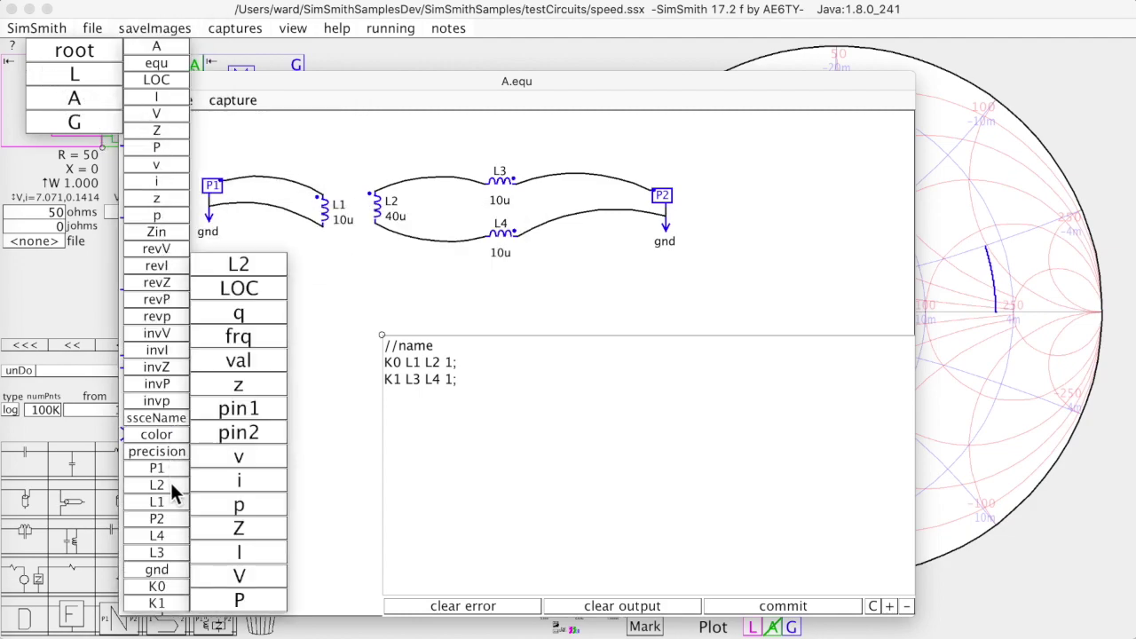
{"action": "mouse_move", "coordinate": [226, 484]}
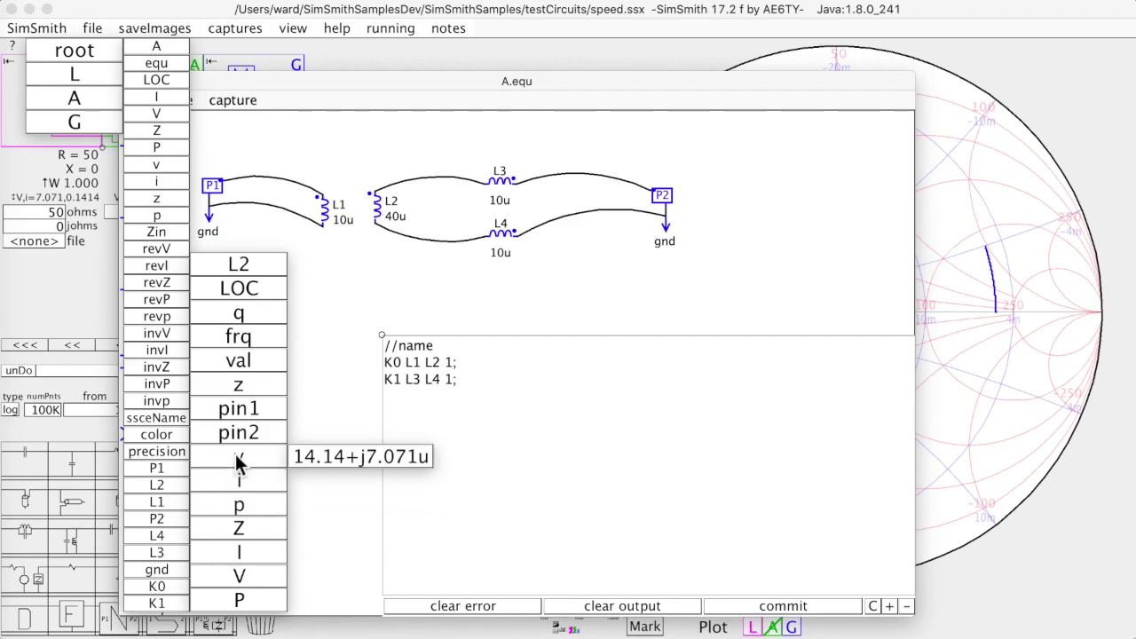
{"action": "mouse_move", "coordinate": [252, 371]}
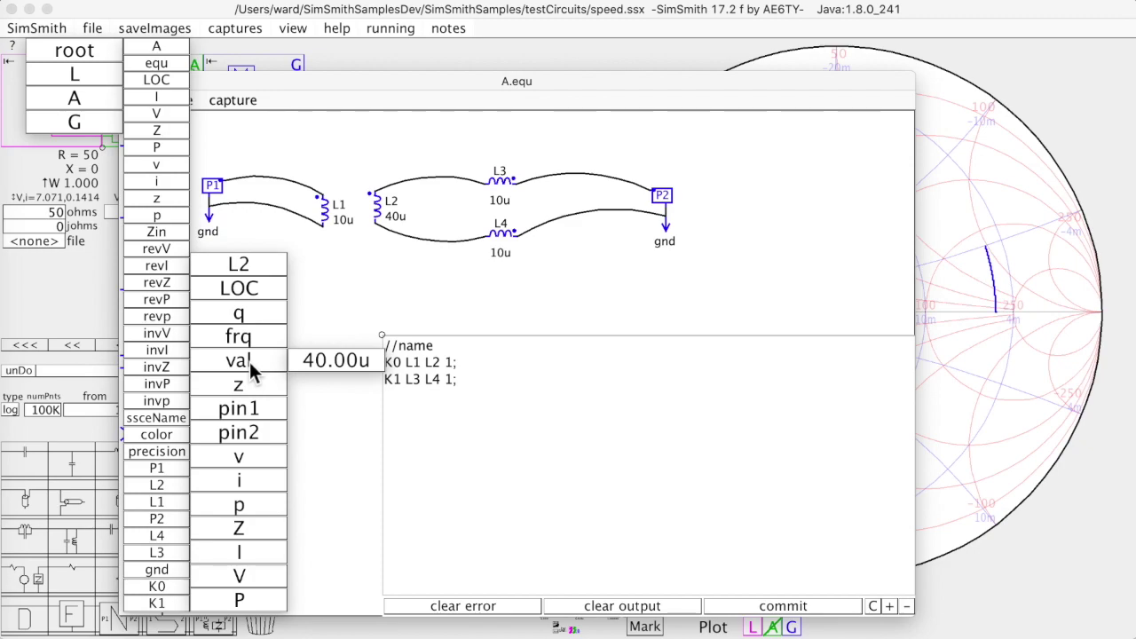
{"action": "mouse_move", "coordinate": [248, 346]}
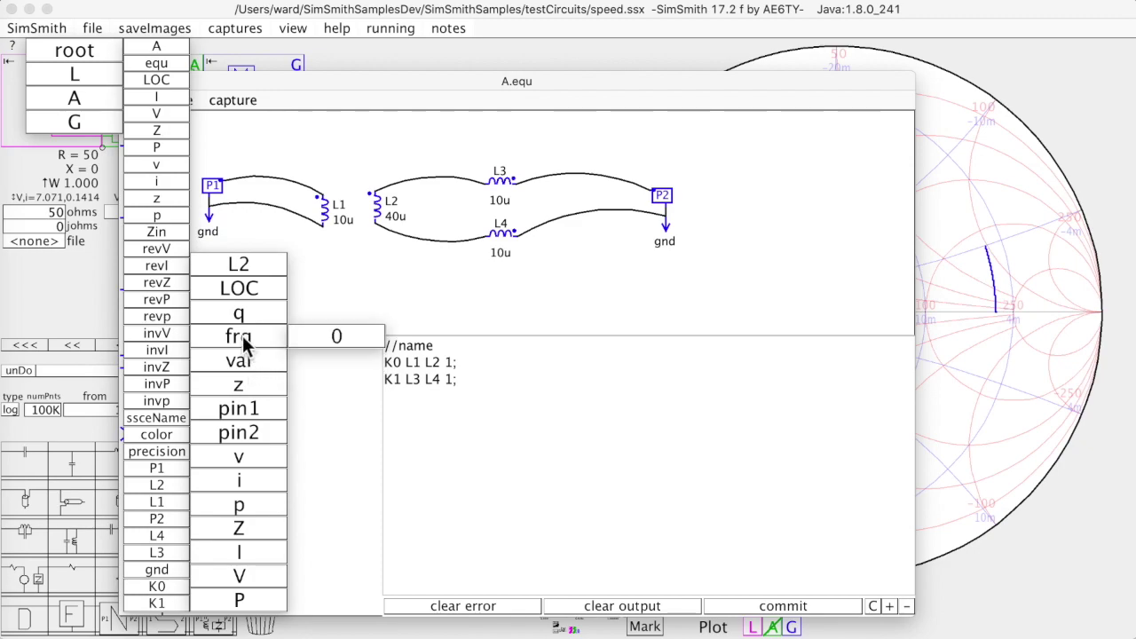
{"action": "mouse_move", "coordinate": [240, 316]}
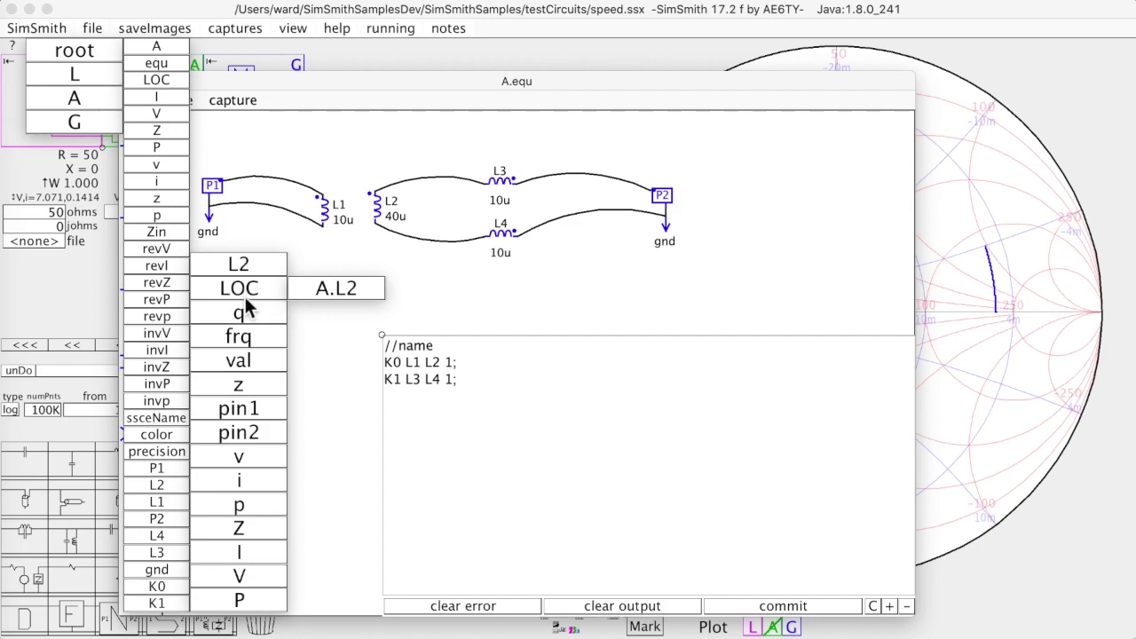
{"action": "mouse_move", "coordinate": [245, 533]}
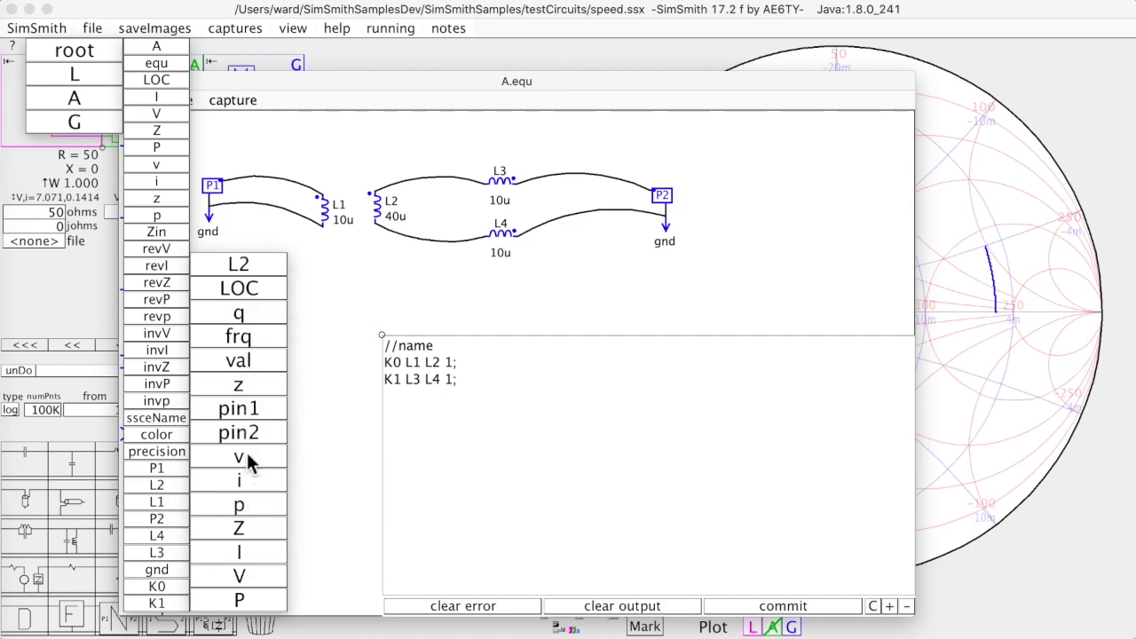
{"action": "mouse_move", "coordinate": [250, 444]}
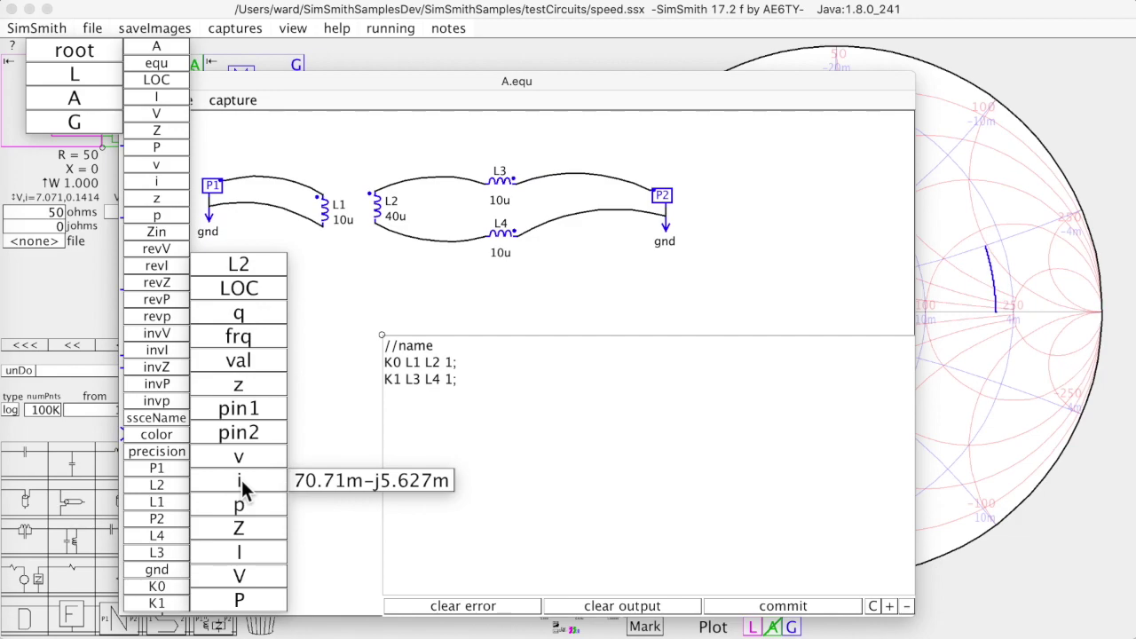
{"action": "left_click", "coordinate": [240, 481]}
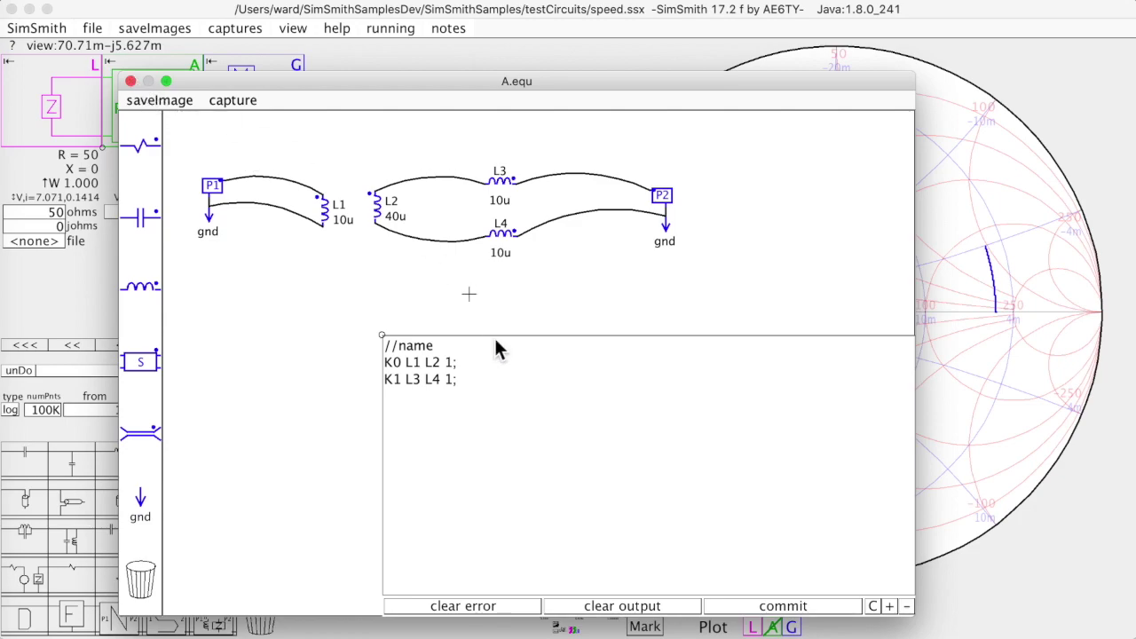
Append the line Plot(root.A.L2.i.M); at the end of A.equ's equations.
{"action": "left_click", "coordinate": [468, 415]}
{"action": "type", "text": "Plot"}
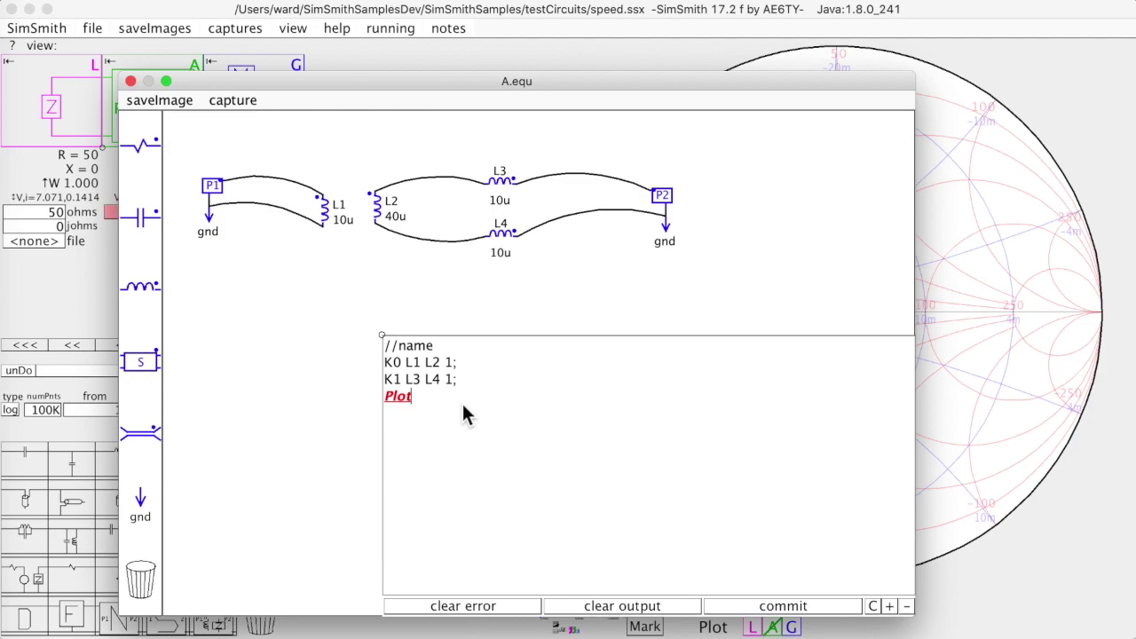
{"action": "type", "text": "("}
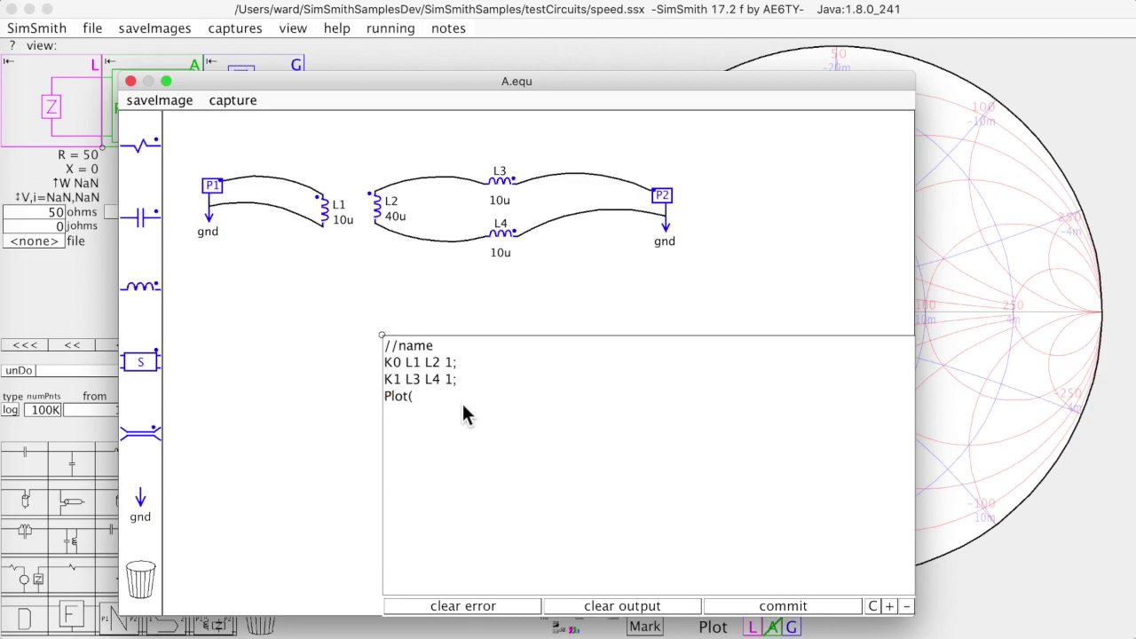
{"action": "type", "text": "root.A.L2.i"}
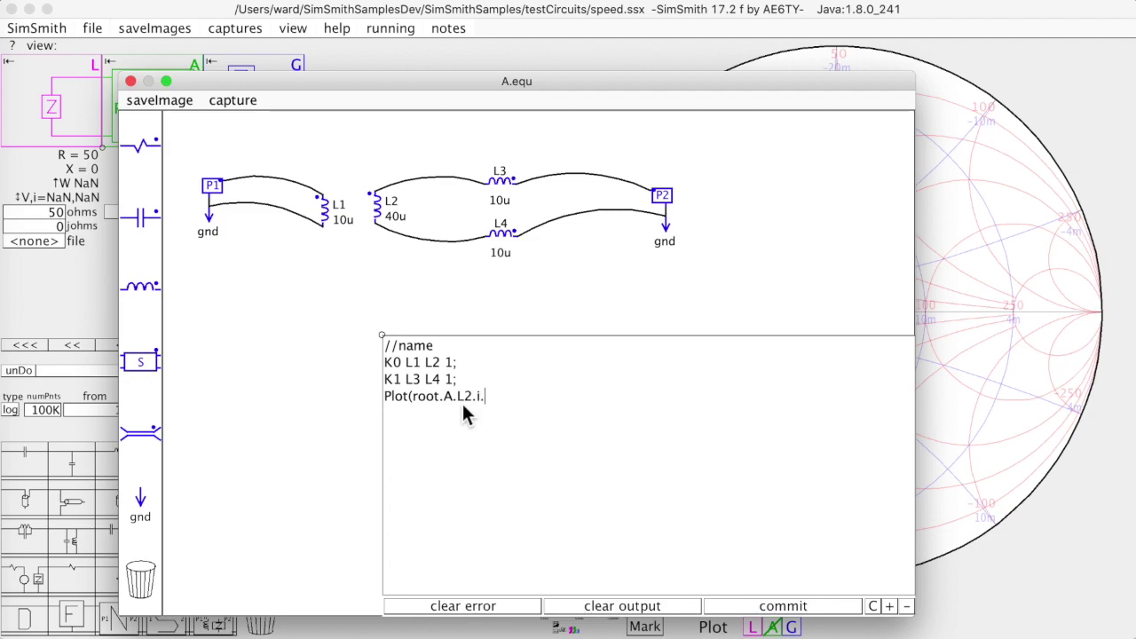
{"action": "type", "text": ".M);"}
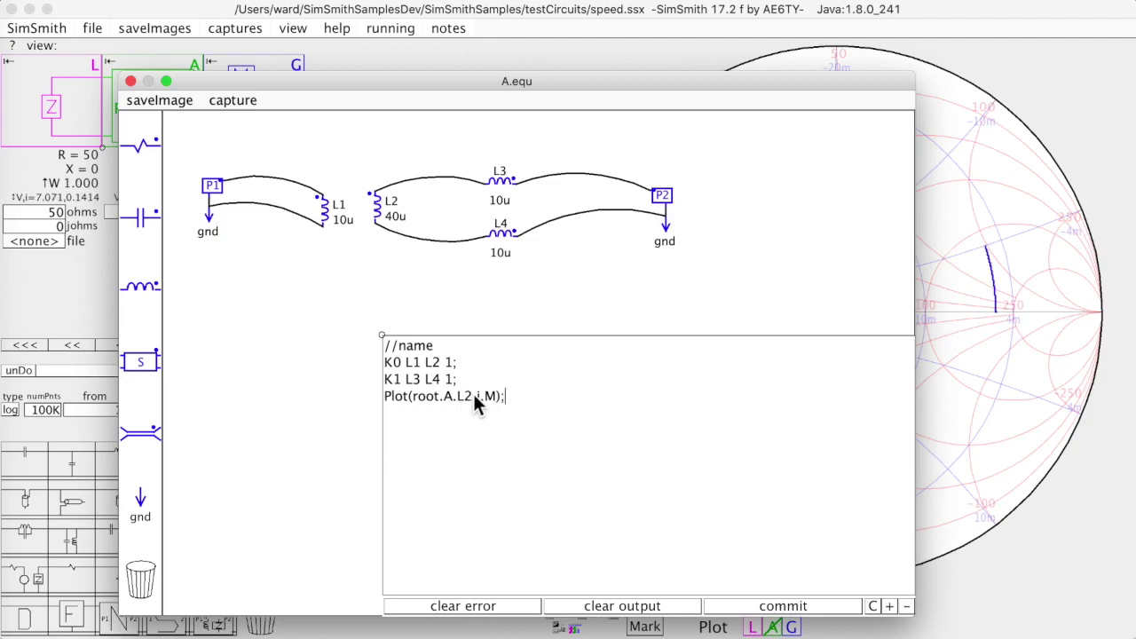
Close block A's equations, plot root.A.L2.i.M on the rectangular 1–1000 MHz chart, and browse the symbol table.
{"action": "left_click", "coordinate": [130, 81]}
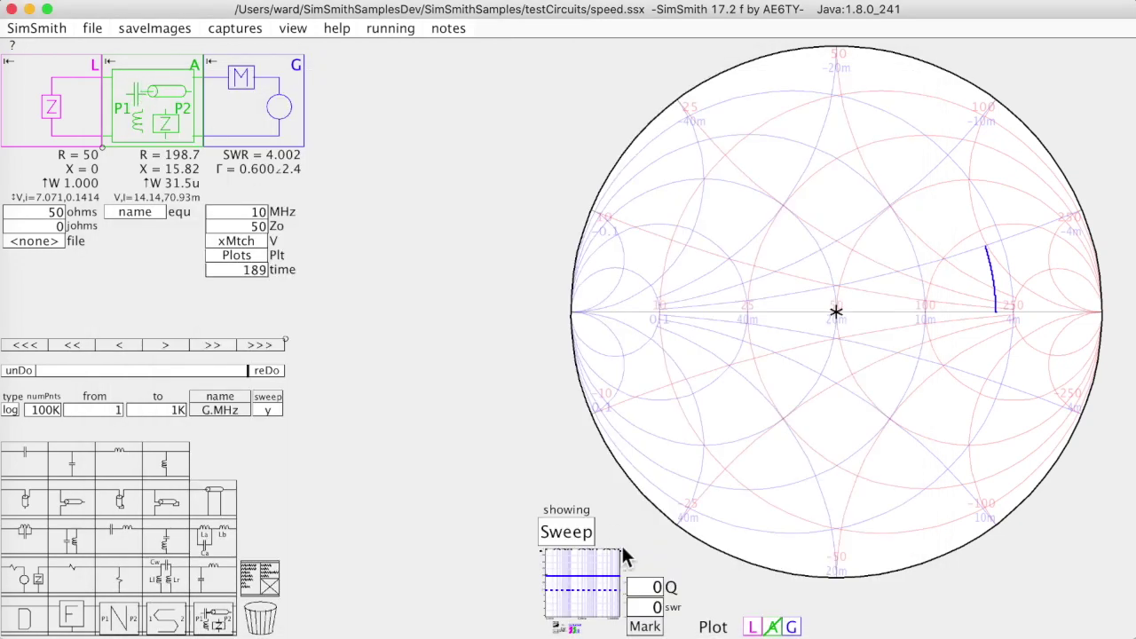
{"action": "left_click", "coordinate": [593, 599]}
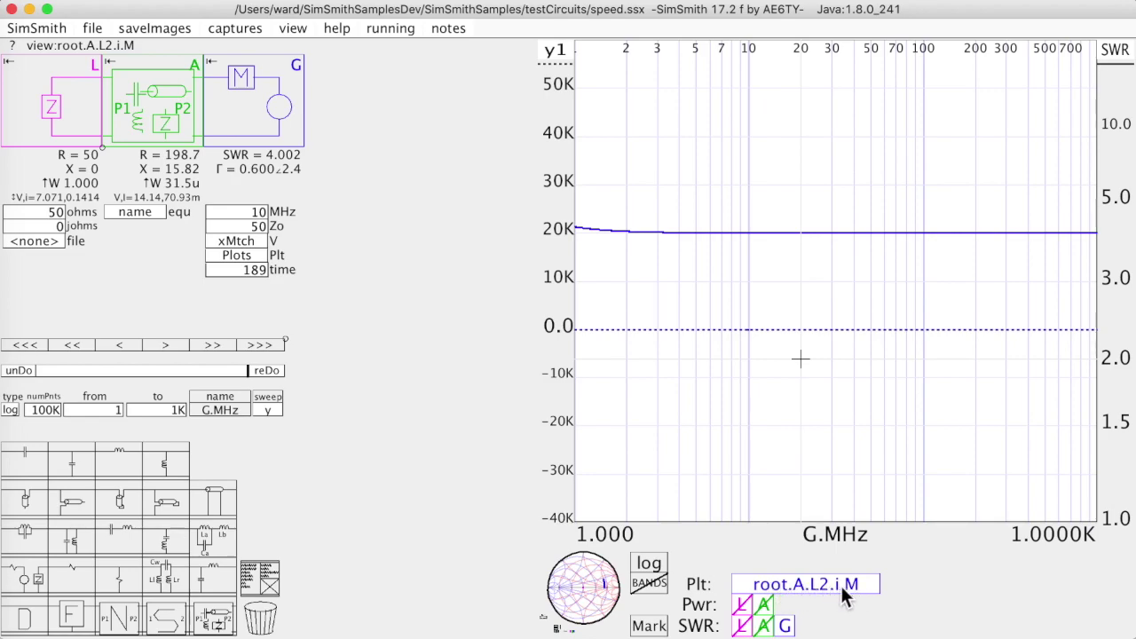
{"action": "left_click", "coordinate": [14, 53]}
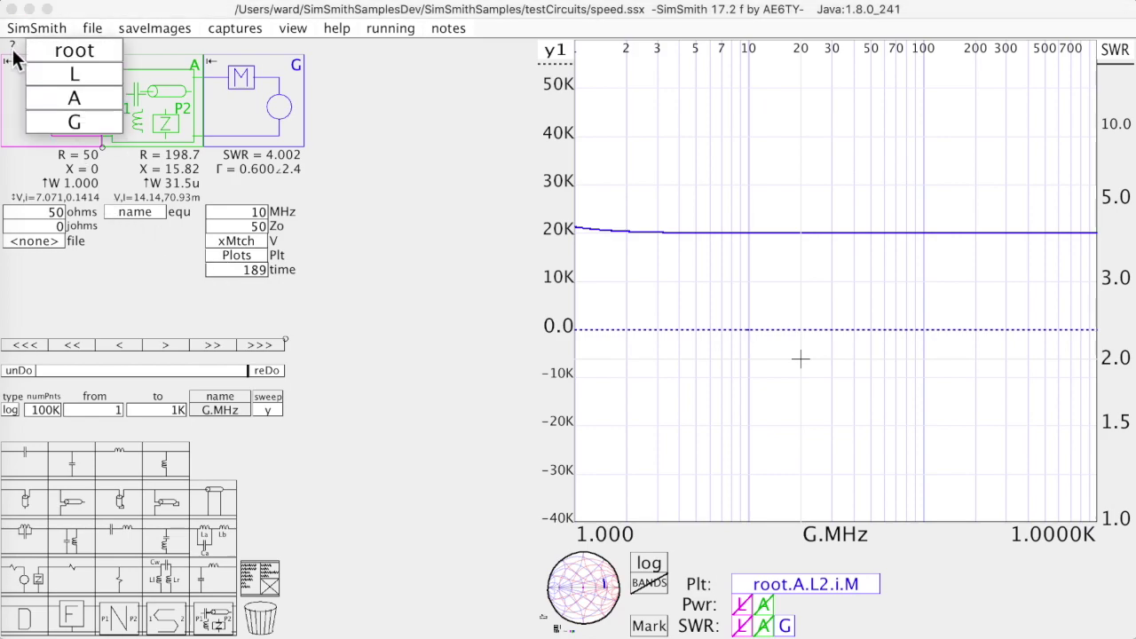
{"action": "mouse_move", "coordinate": [84, 99]}
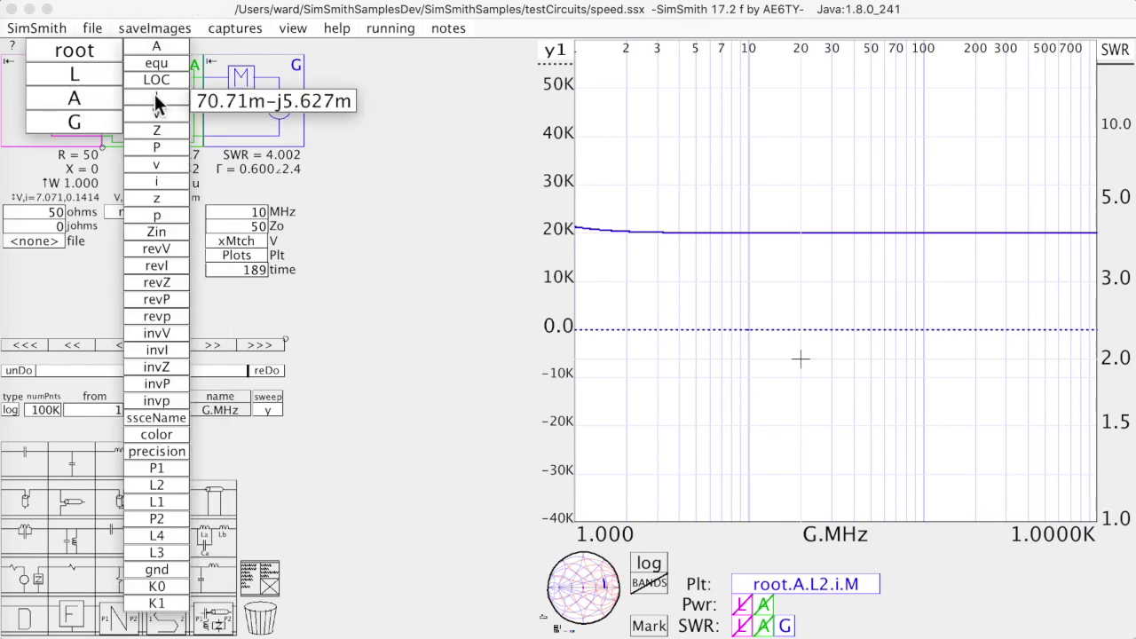
{"action": "mouse_move", "coordinate": [147, 300]}
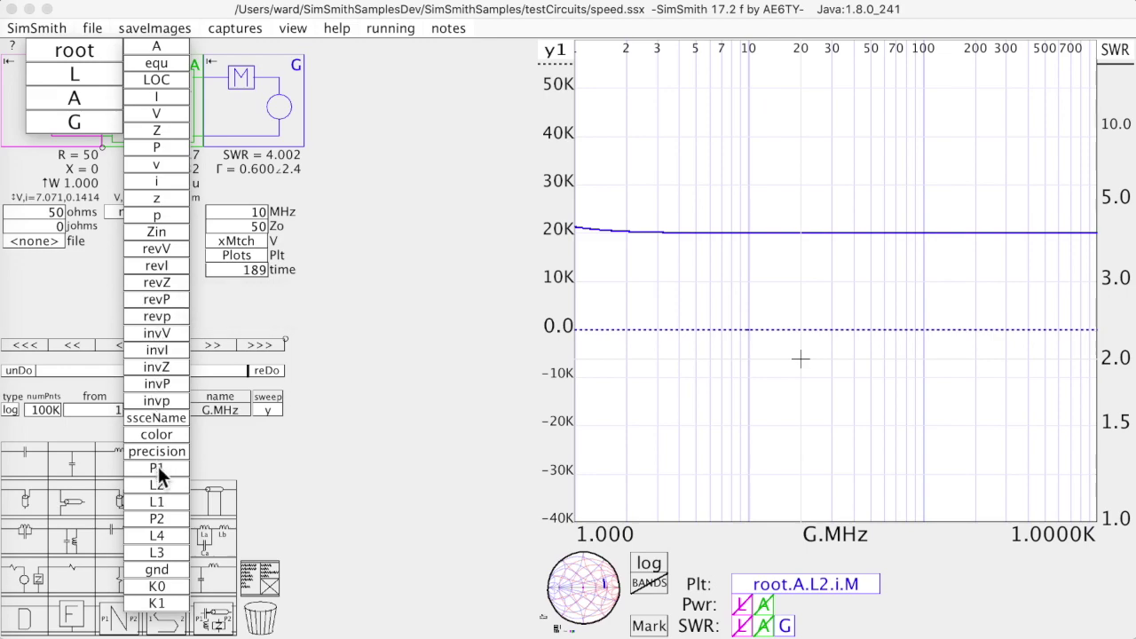
{"action": "mouse_move", "coordinate": [158, 484]}
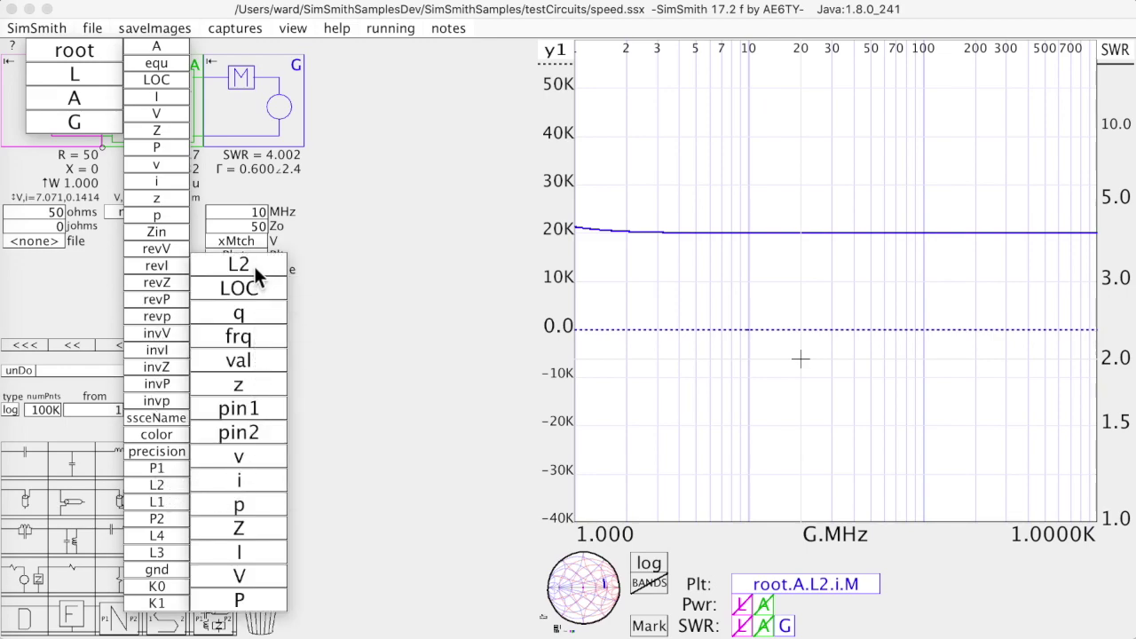
{"action": "mouse_move", "coordinate": [250, 482]}
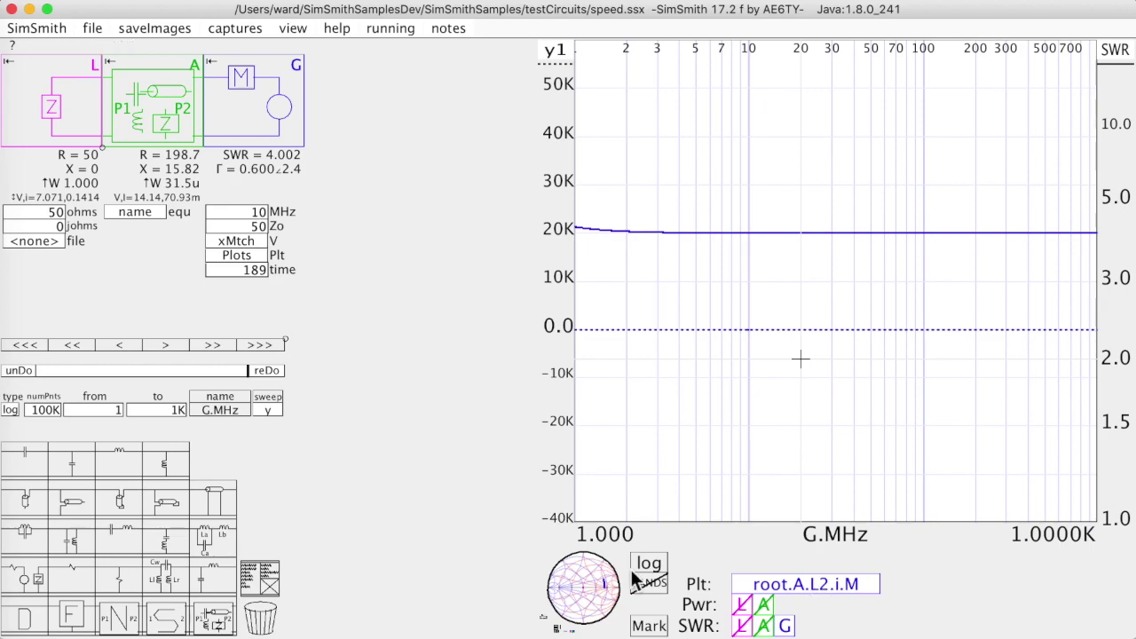
{"action": "left_click", "coordinate": [18, 50]}
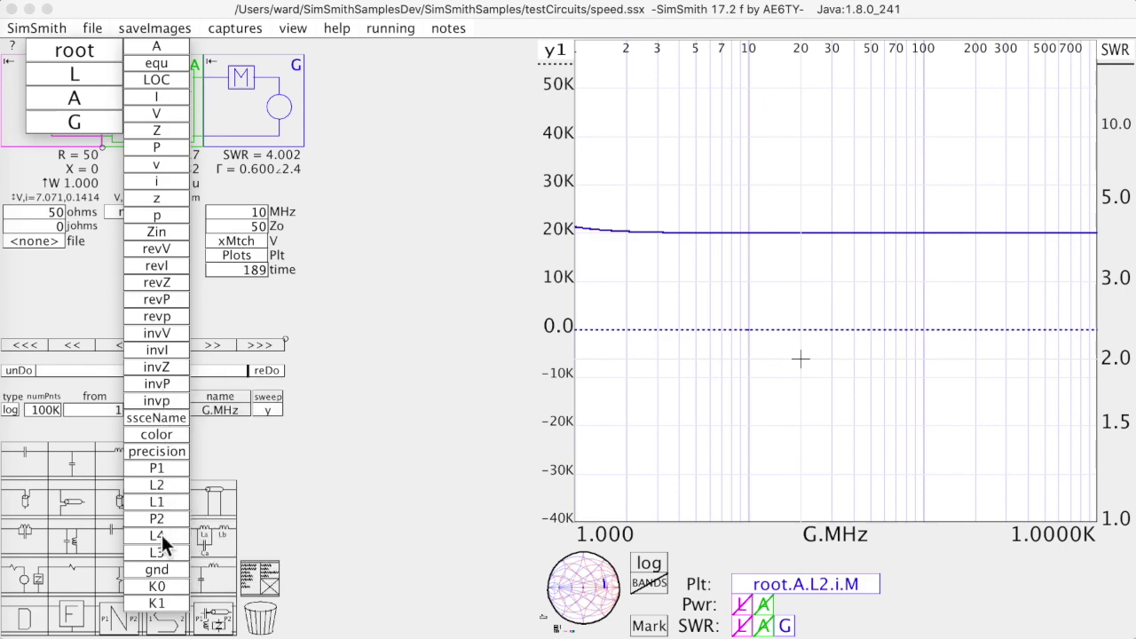
Reopen block A's equation window, which now ends with Plot(root.A.L2.i.M);.
{"action": "mouse_move", "coordinate": [170, 451]}
{"action": "mouse_move", "coordinate": [156, 181]}
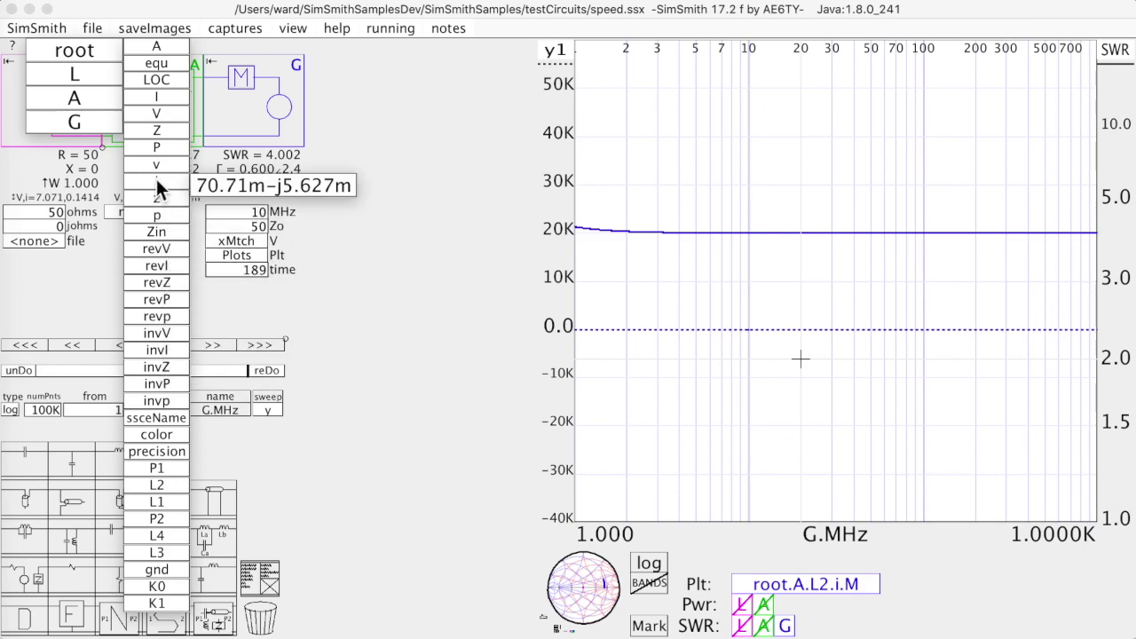
{"action": "mouse_move", "coordinate": [158, 135]}
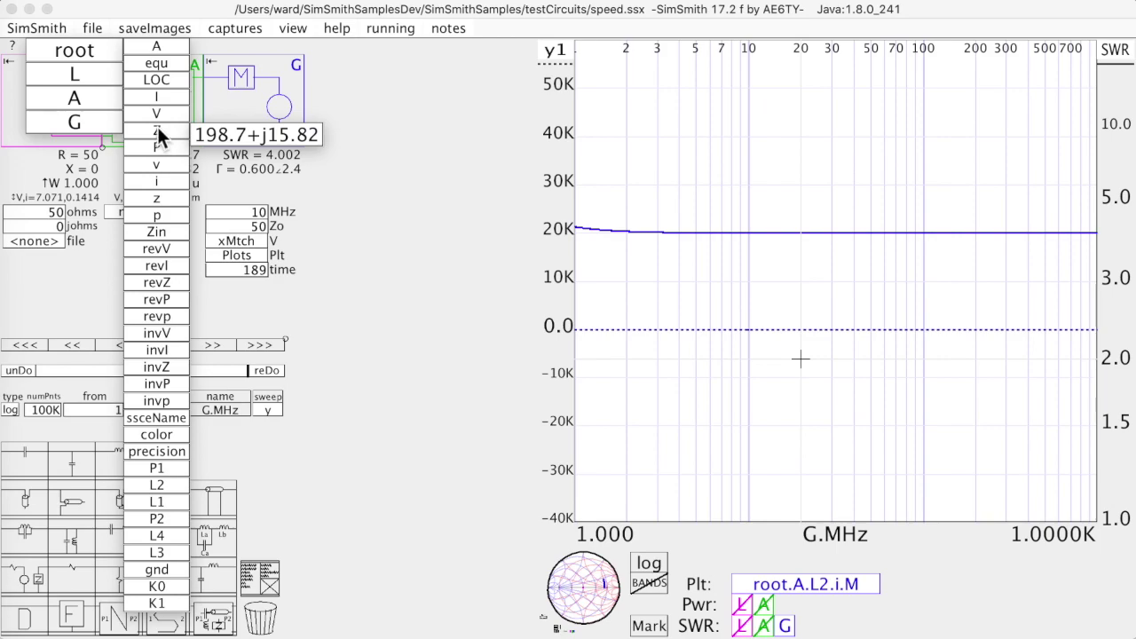
{"action": "mouse_move", "coordinate": [156, 85]}
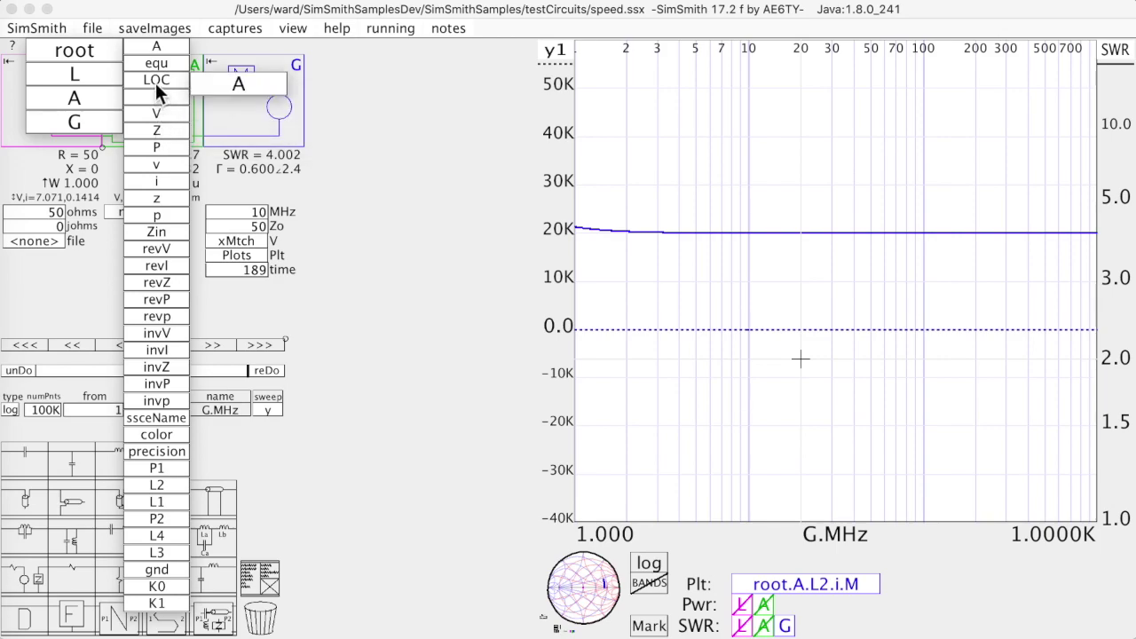
{"action": "mouse_move", "coordinate": [155, 61]}
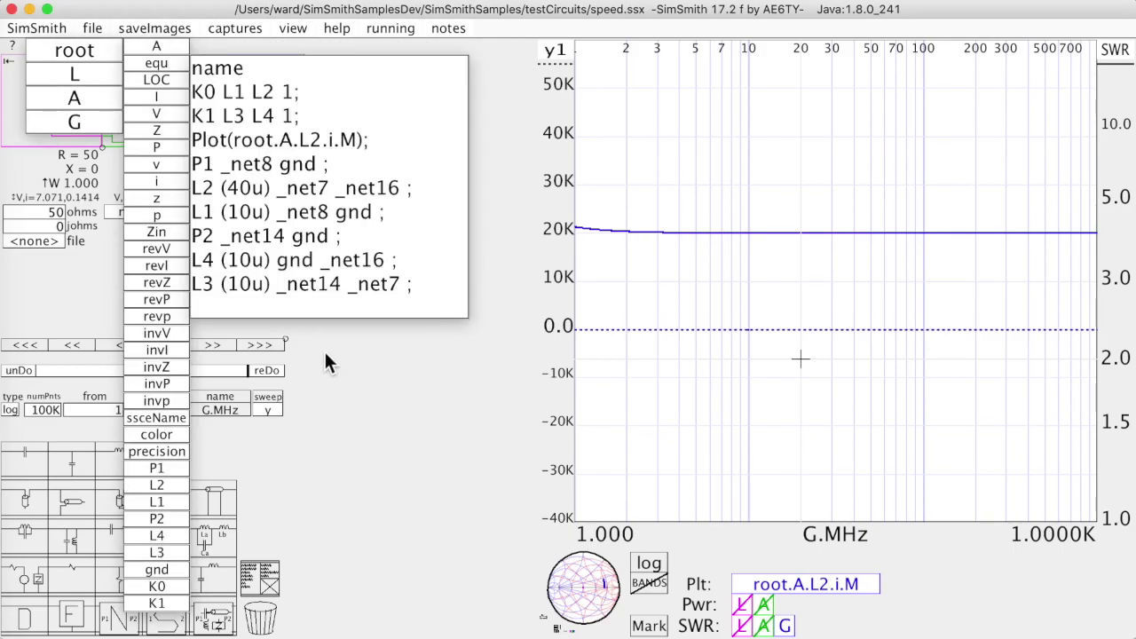
{"action": "mouse_move", "coordinate": [157, 216]}
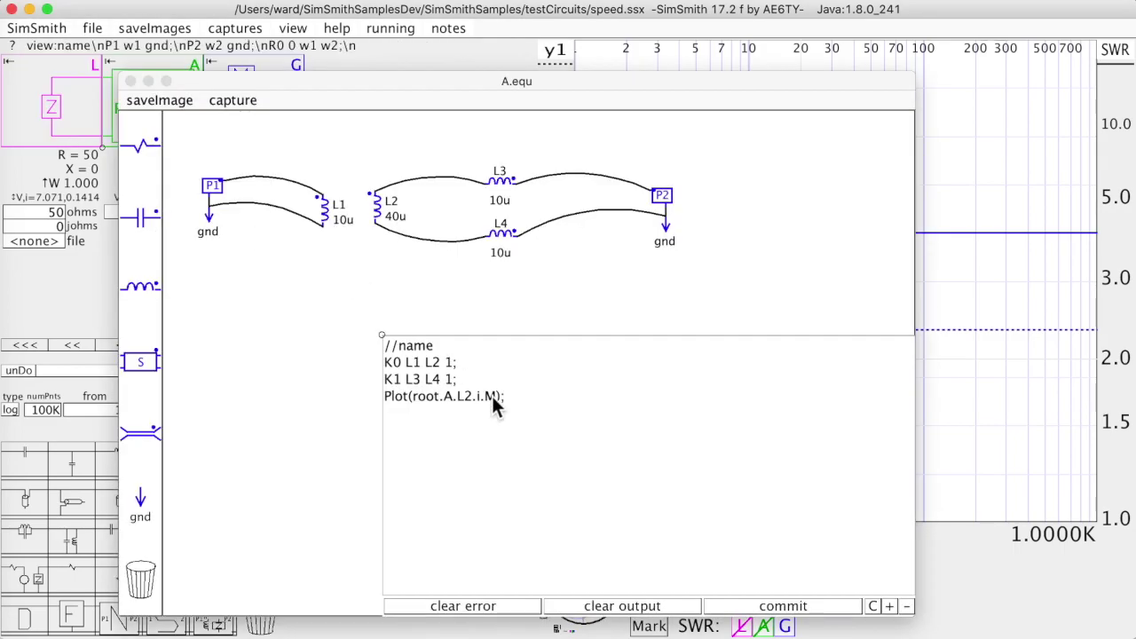
Open the symbol table explorer over the A.equ window to list block A's entries, including L1–L4, K0 and K1.
{"action": "left_click", "coordinate": [15, 45]}
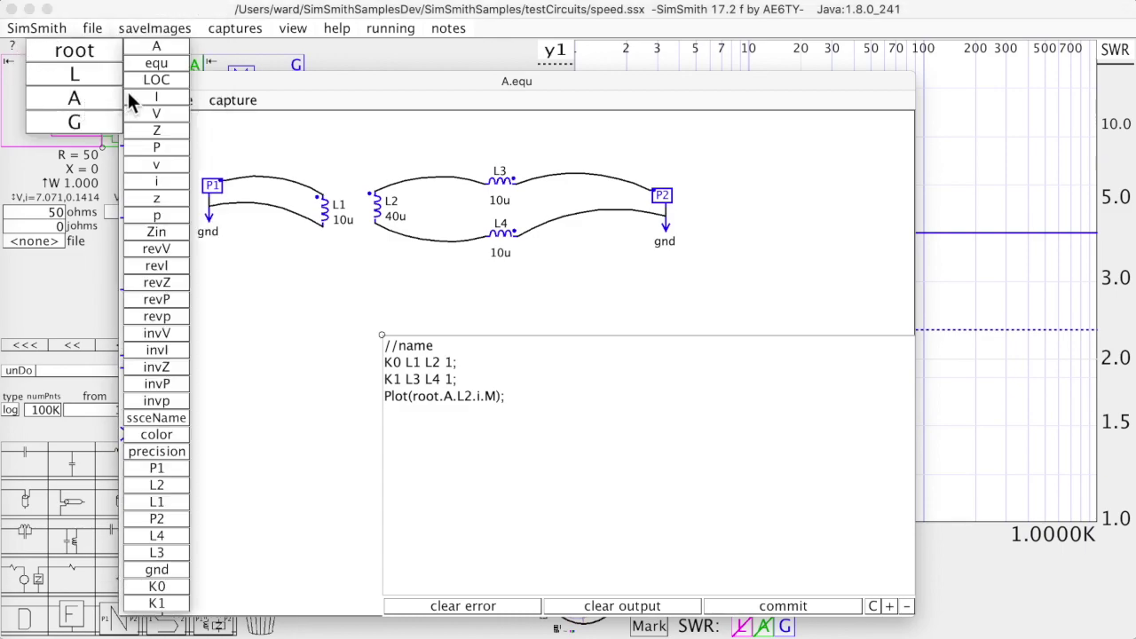